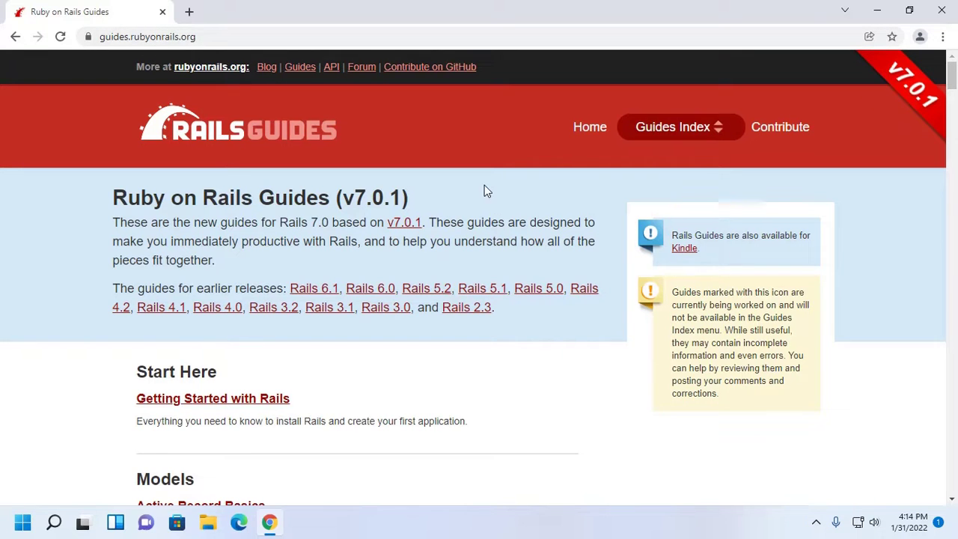
Step: Open the Getting Started with Rails guide and review the prerequisites and Ruby requirements under Installing Rails
scroll(484, 188, "down", 2)
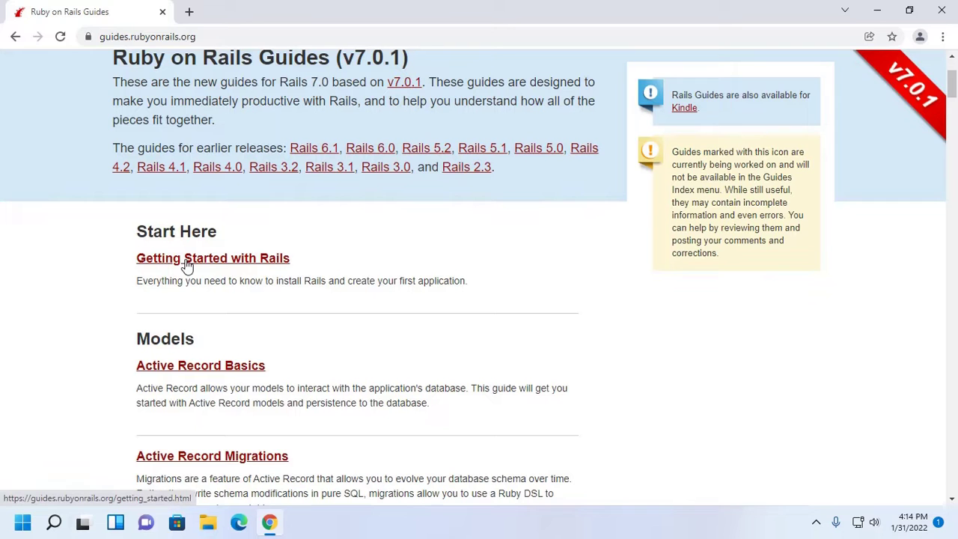
left_click(224, 267)
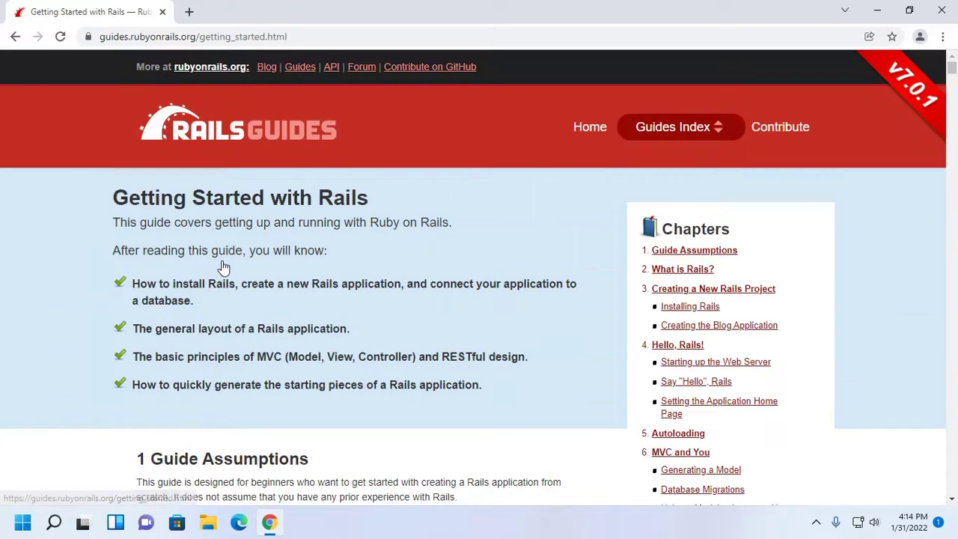
scroll(469, 226, "down", 3)
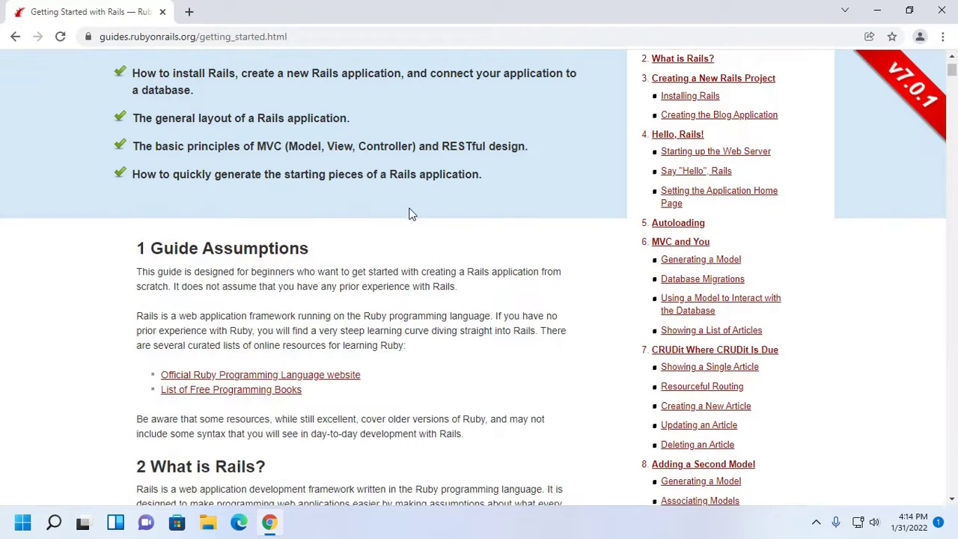
scroll(410, 214, "down", 10)
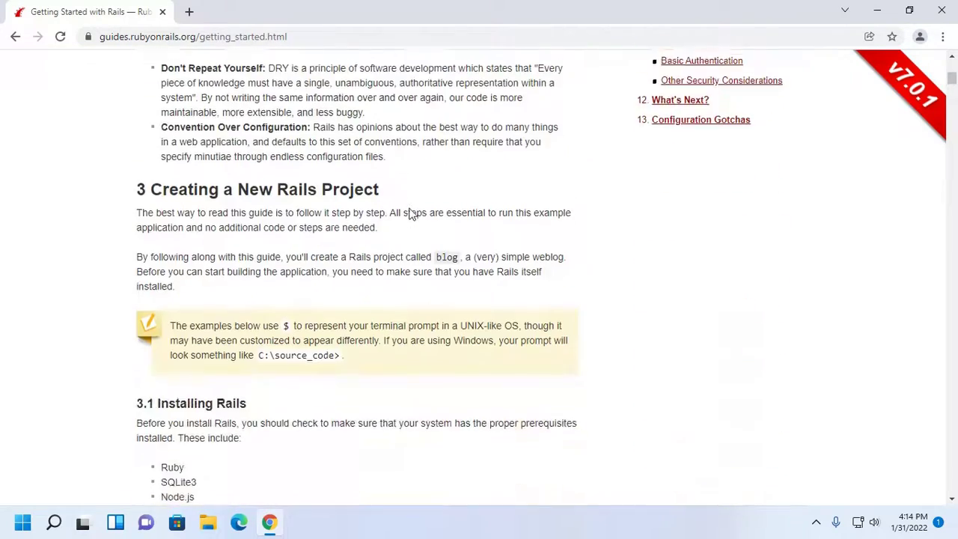
scroll(411, 214, "down", 3)
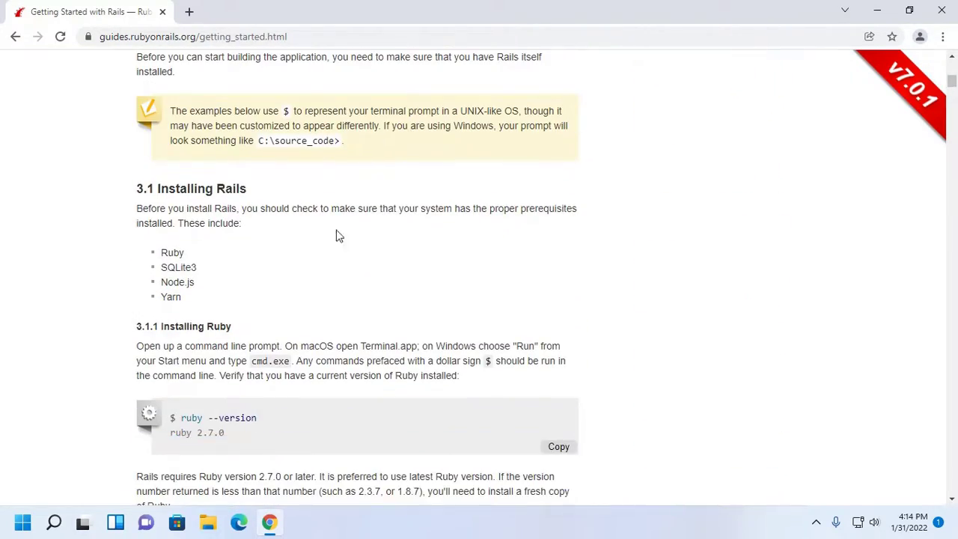
scroll(336, 236, "down", 1)
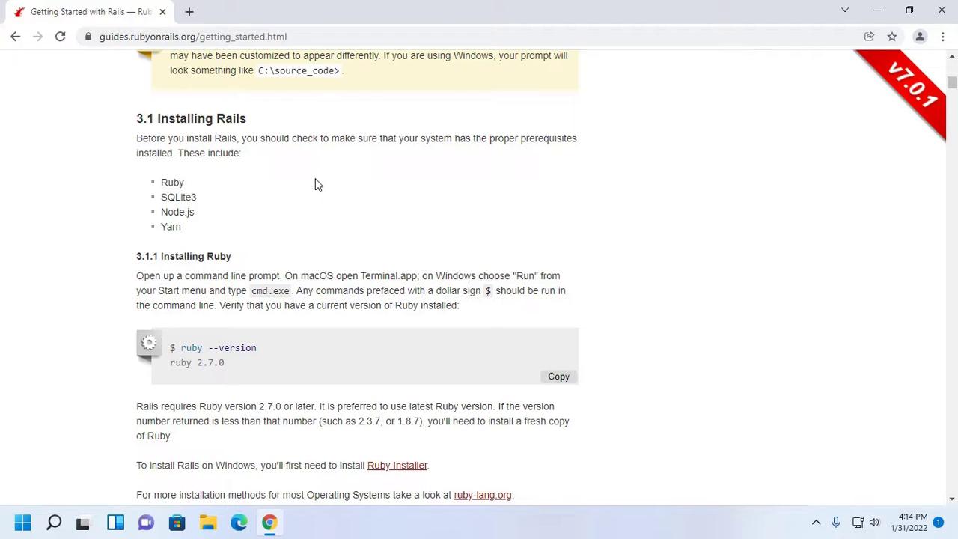
scroll(344, 183, "down", 1)
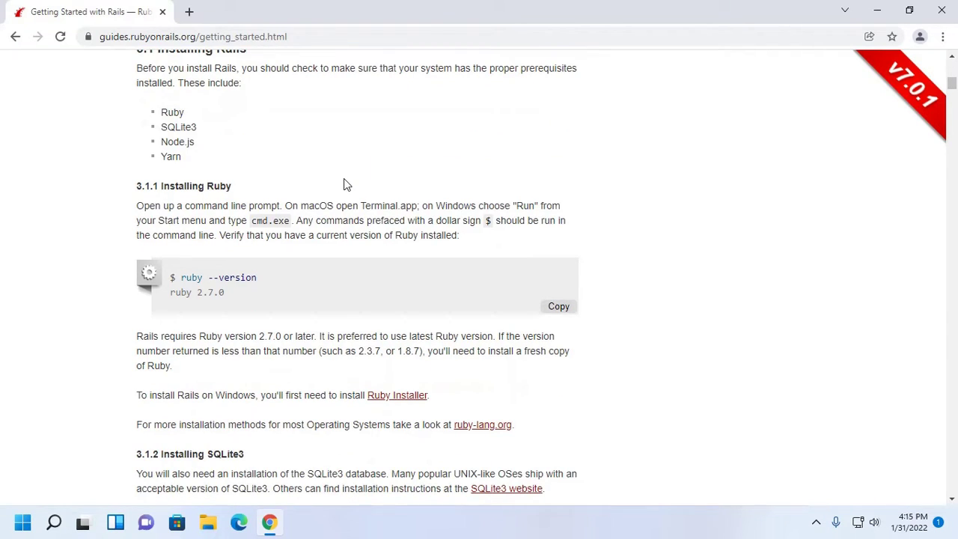
scroll(344, 183, "down", 1)
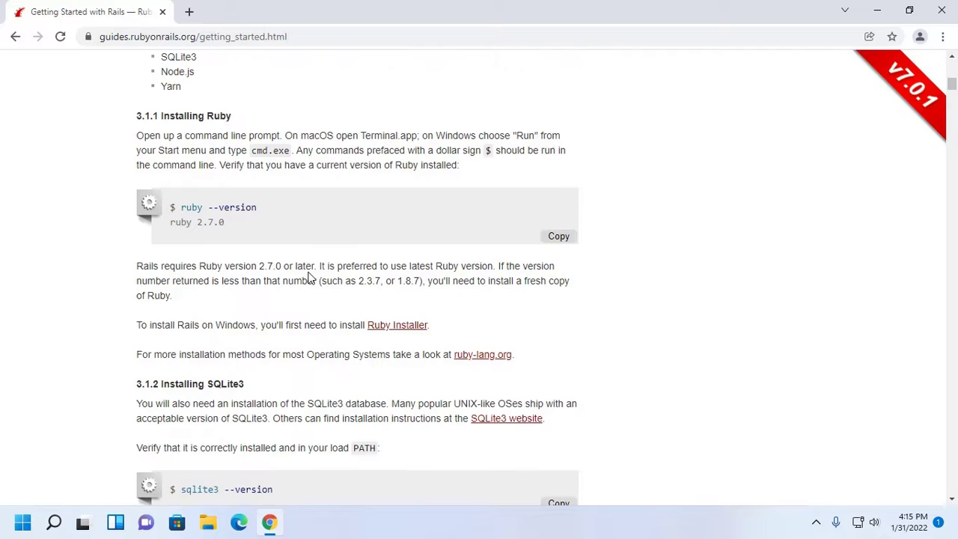
Step: Open the guide's Ruby Installer link in a new tab, check its Downloads page, and close that tab
scroll(310, 277, "down", 1)
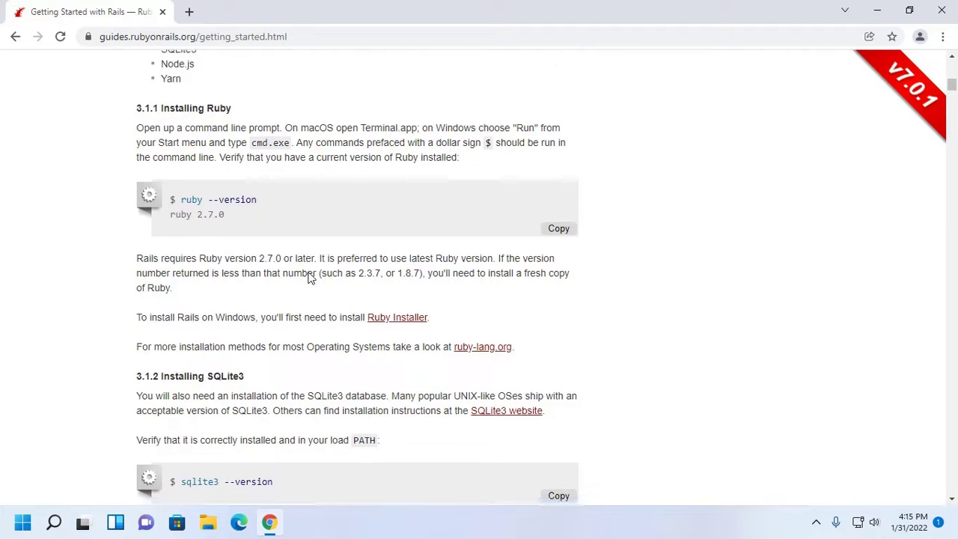
right_click(389, 259)
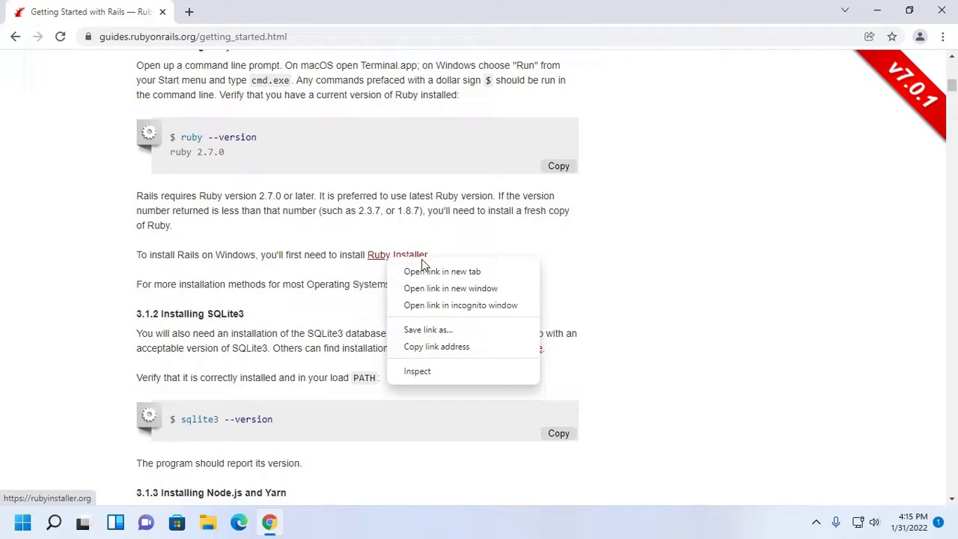
left_click(437, 270)
left_click(277, 8)
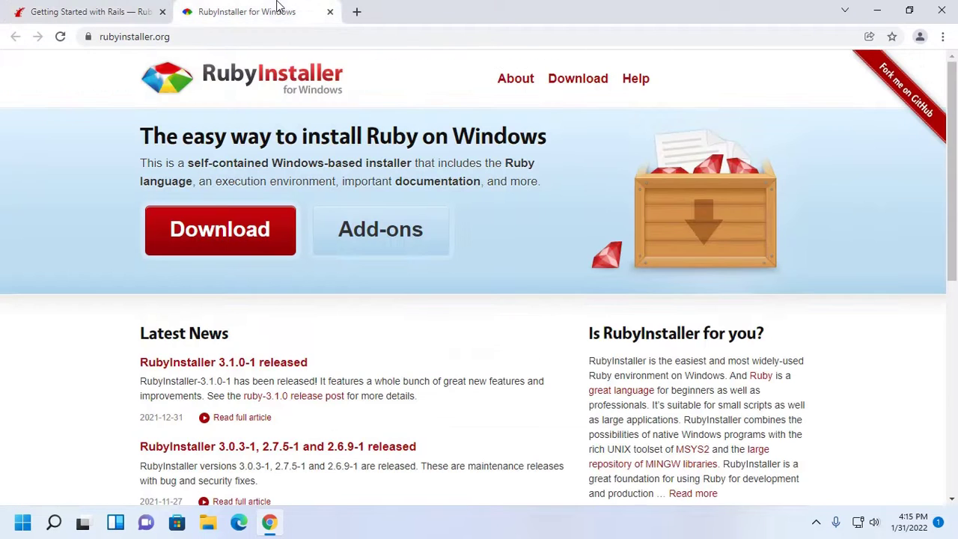
left_click(258, 230)
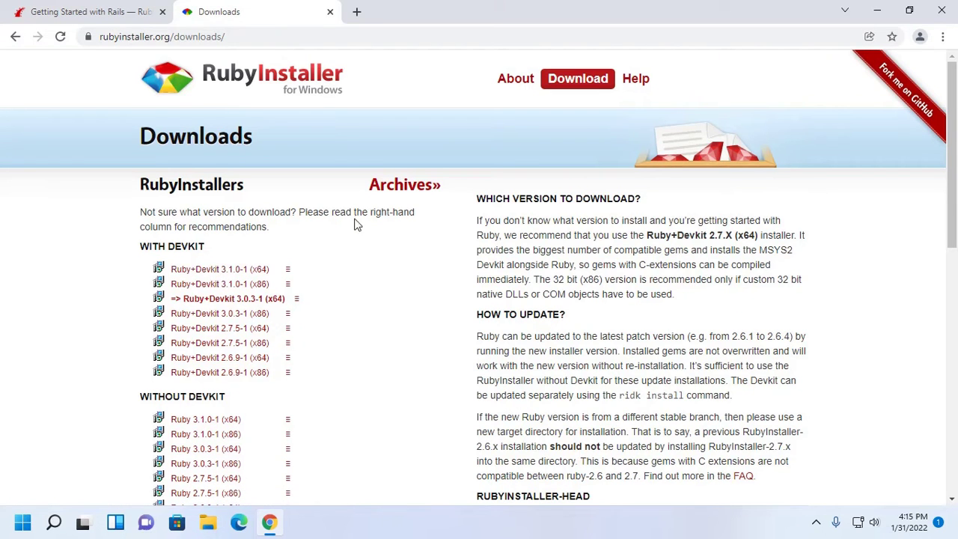
left_click(330, 12)
Step: Open the guide's SQLite3 website link in a new tab and find the precompiled Windows binaries on its download page
scroll(604, 208, "down", 2)
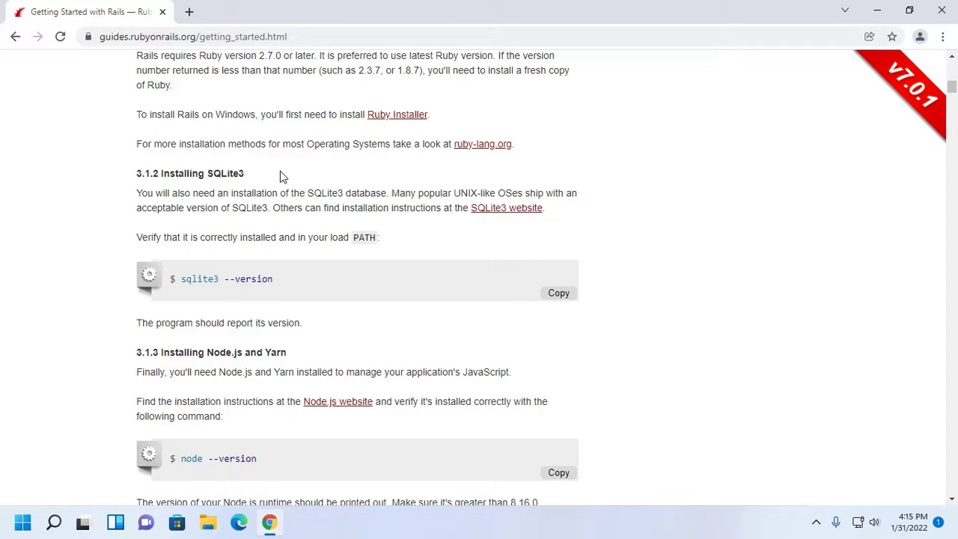
right_click(504, 215)
left_click(543, 222)
left_click(232, 10)
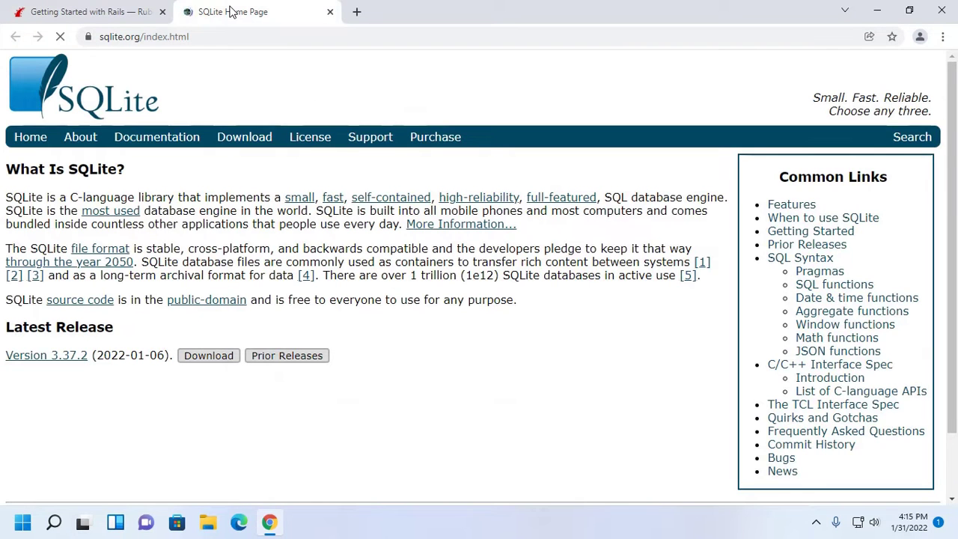
left_click(231, 137)
scroll(390, 337, "down", 1)
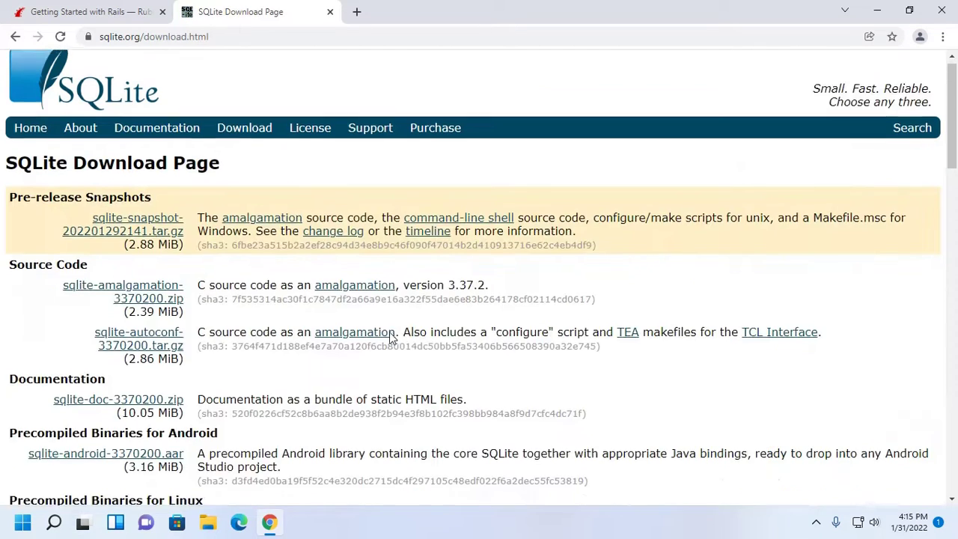
scroll(389, 337, "down", 2)
scroll(385, 334, "down", 4)
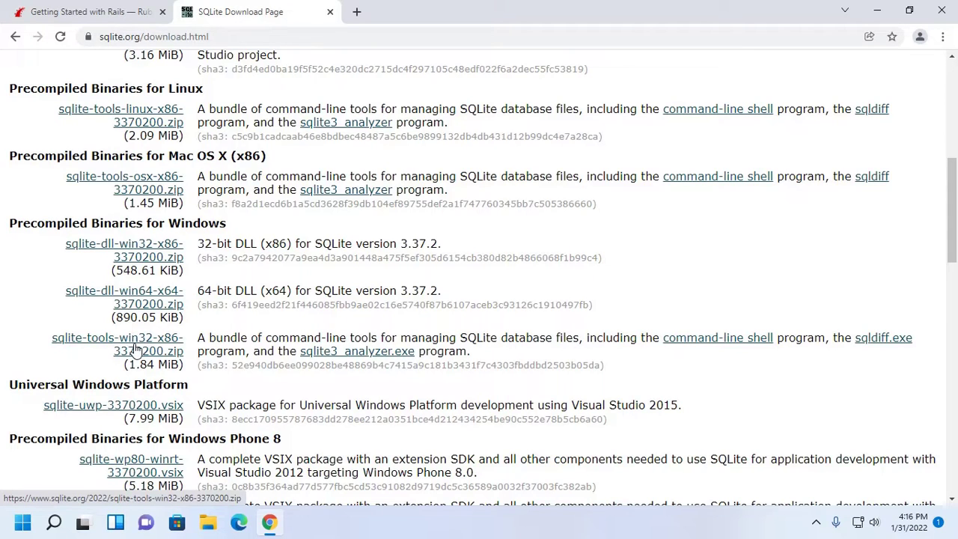
Step: Switch to File Explorer and extract the sqlite-tools-win32-x86-3370200 archive within the Downloads folder
left_click(875, 9)
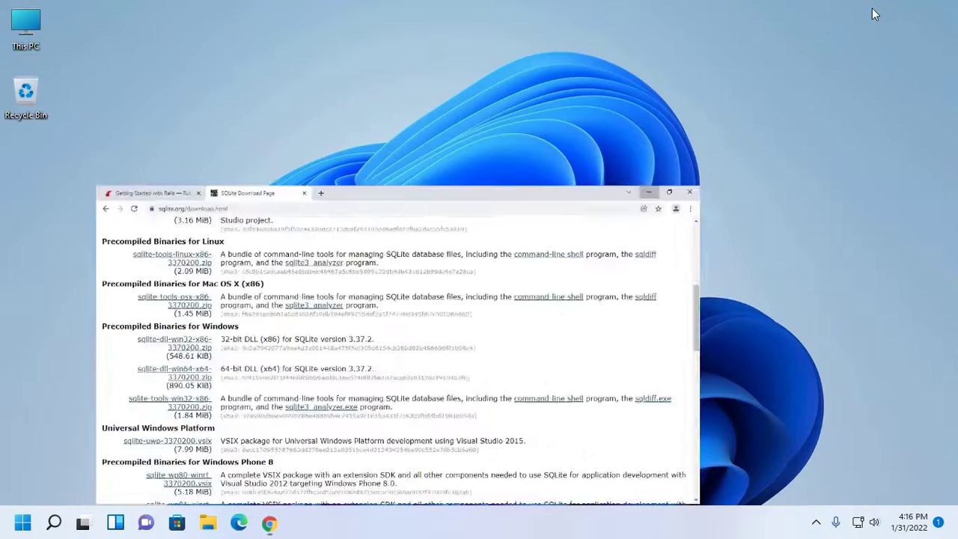
left_click(208, 522)
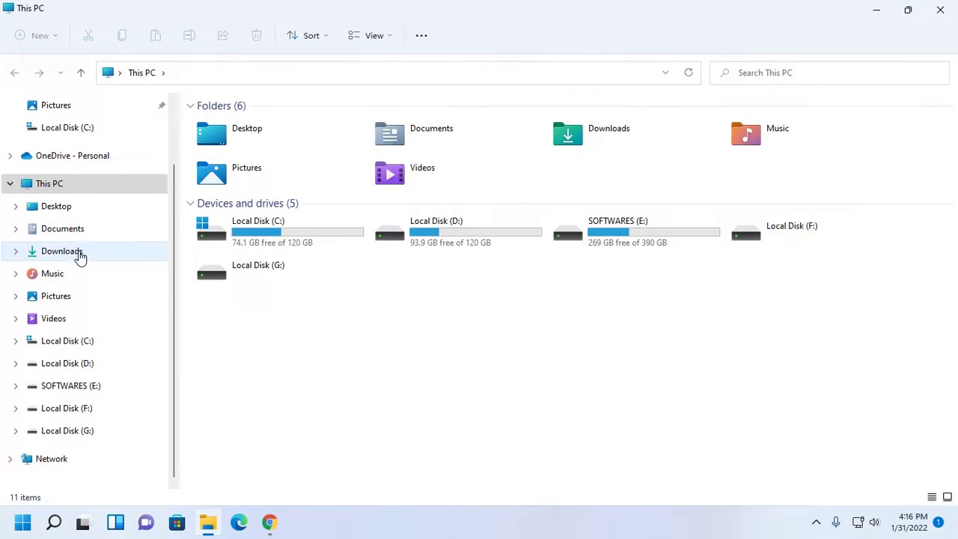
left_click(92, 258)
left_click(254, 148)
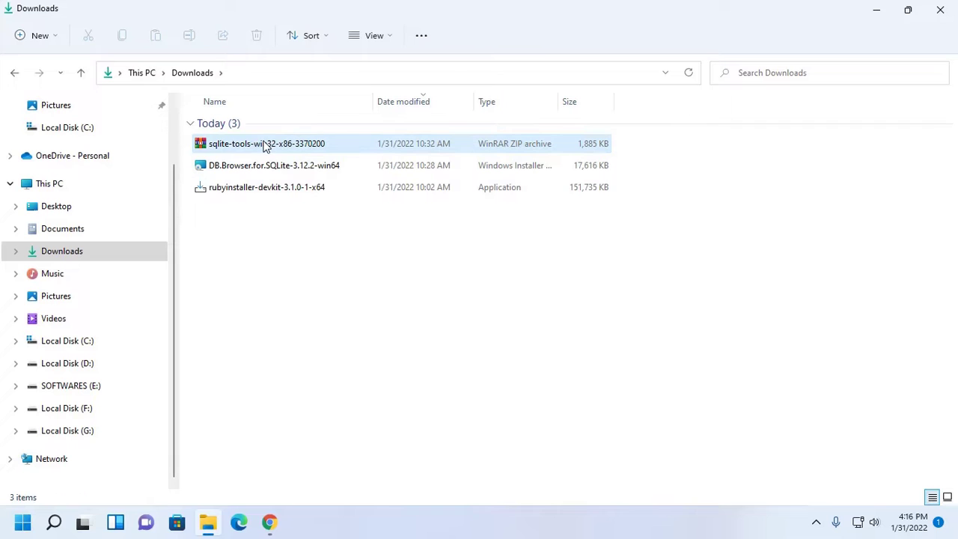
right_click(263, 145)
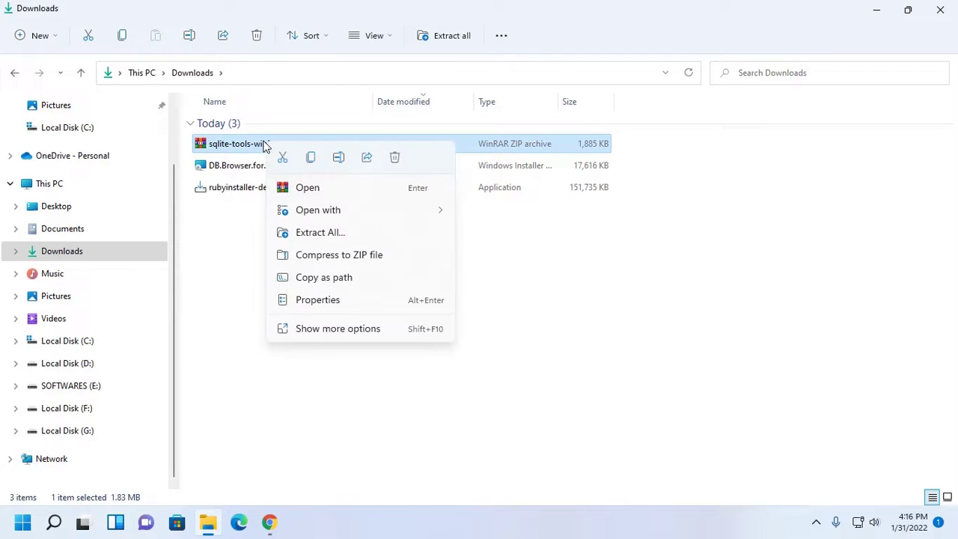
left_click(297, 188)
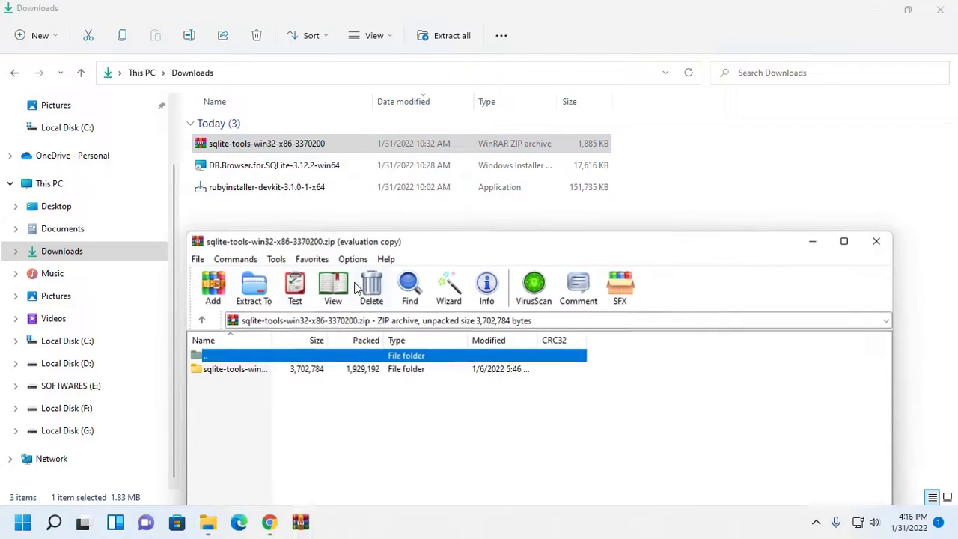
left_click(254, 292)
left_click(584, 488)
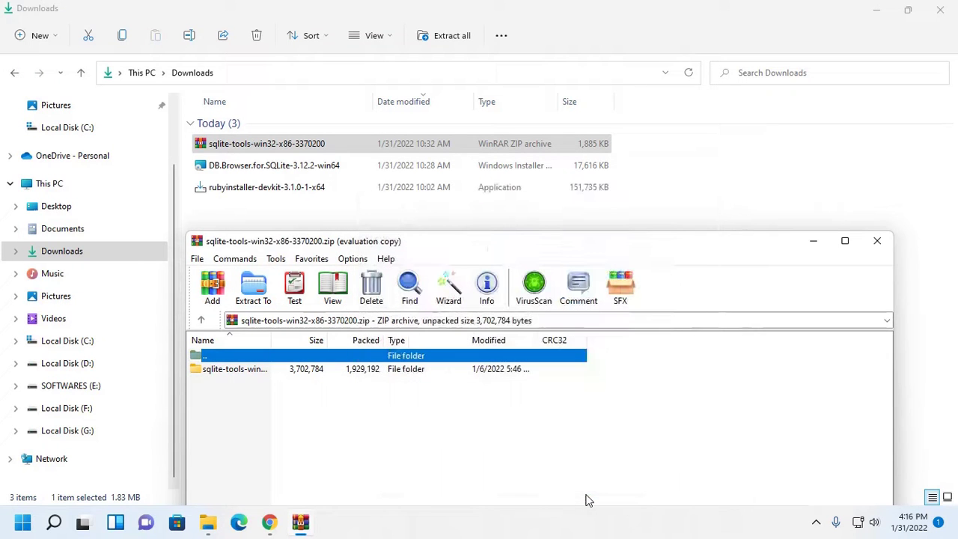
left_click(878, 242)
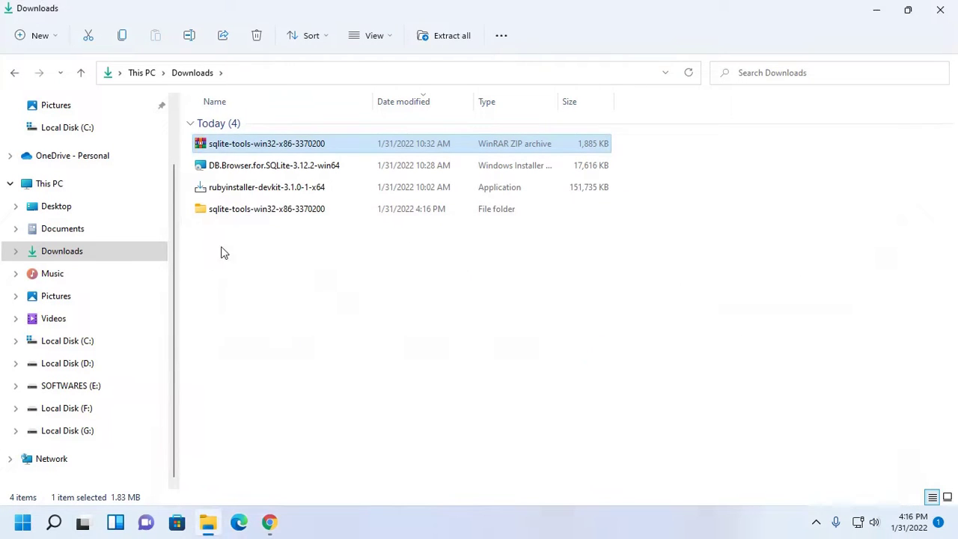
Step: Open the extracted sqlite-tools-win32-x86-3370200 folder and rename the folder inside it as sqlite3
double_click(233, 210)
left_click(229, 128)
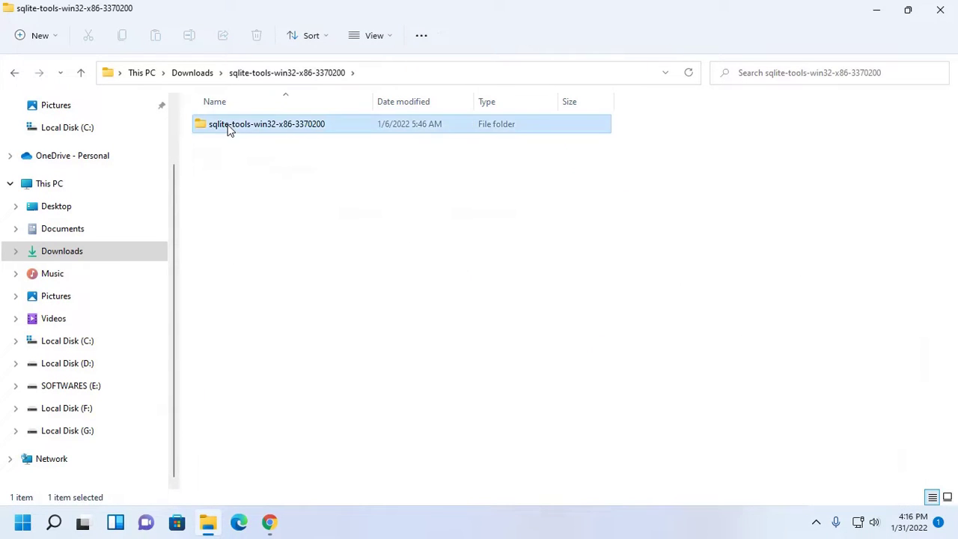
right_click(229, 129)
left_click(272, 362)
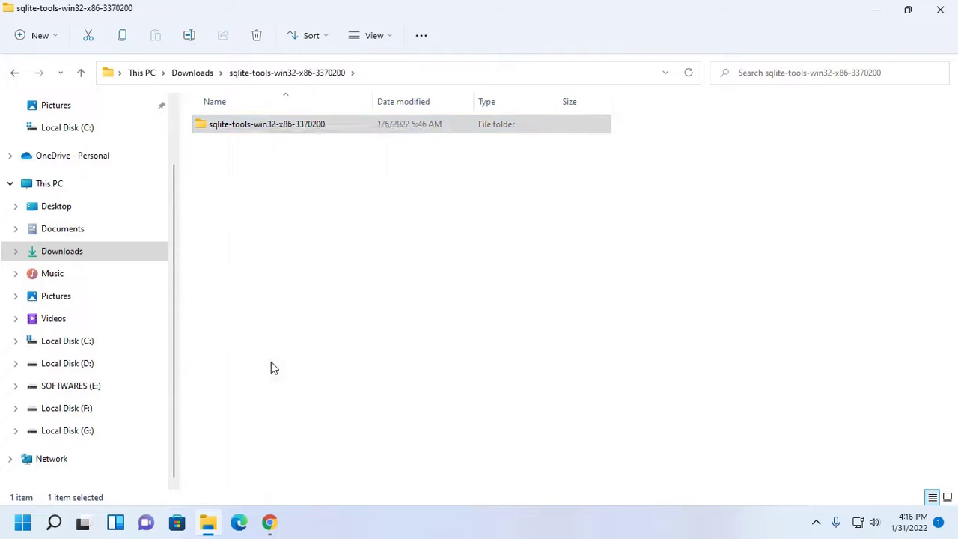
left_click(310, 473)
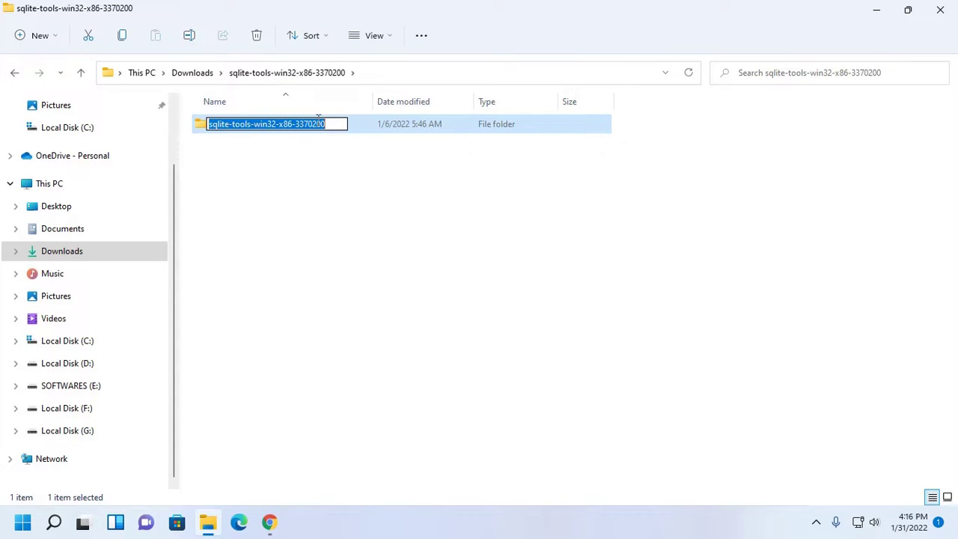
left_click_drag(327, 124, 228, 127)
type("3")
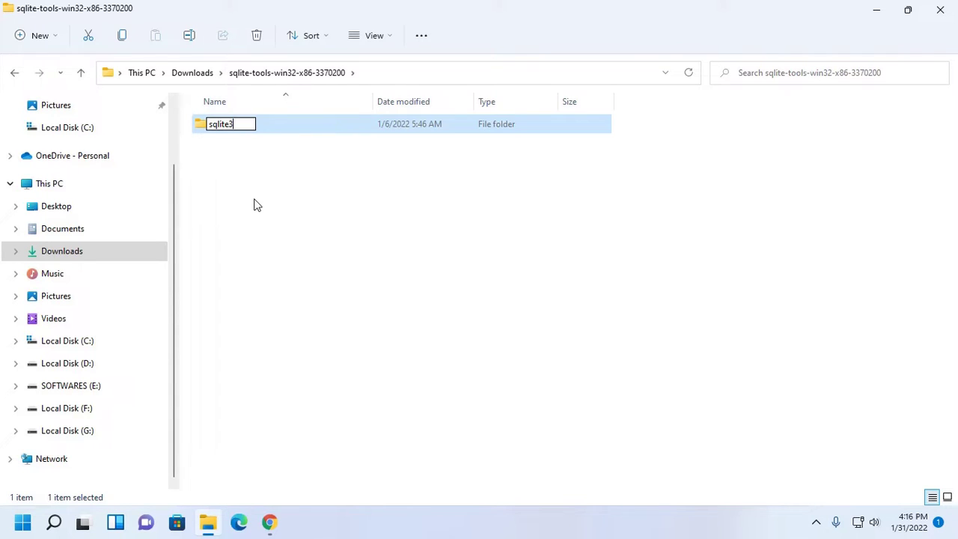
left_click(254, 205)
Step: Copy the sqlite3 folder to the root of Local Disk (C:)
right_click(230, 132)
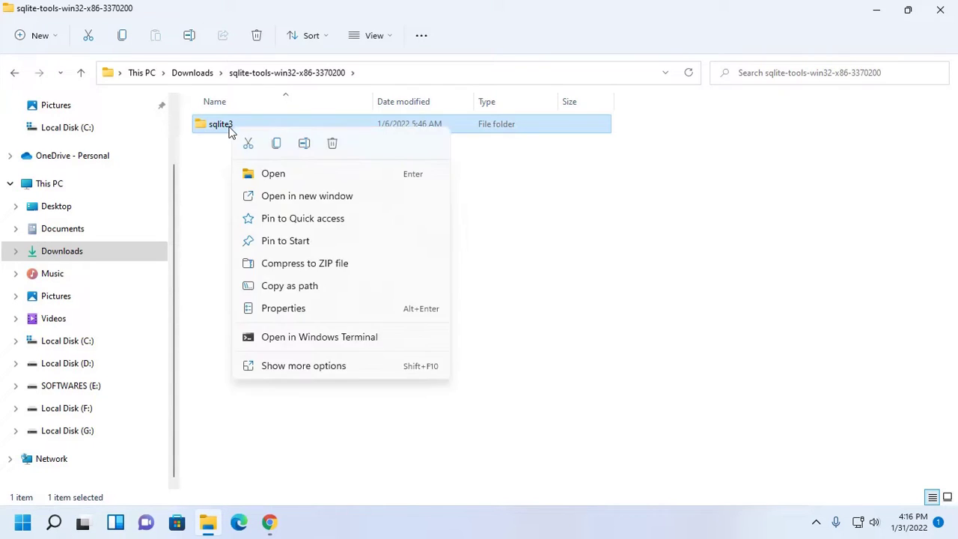
left_click(276, 143)
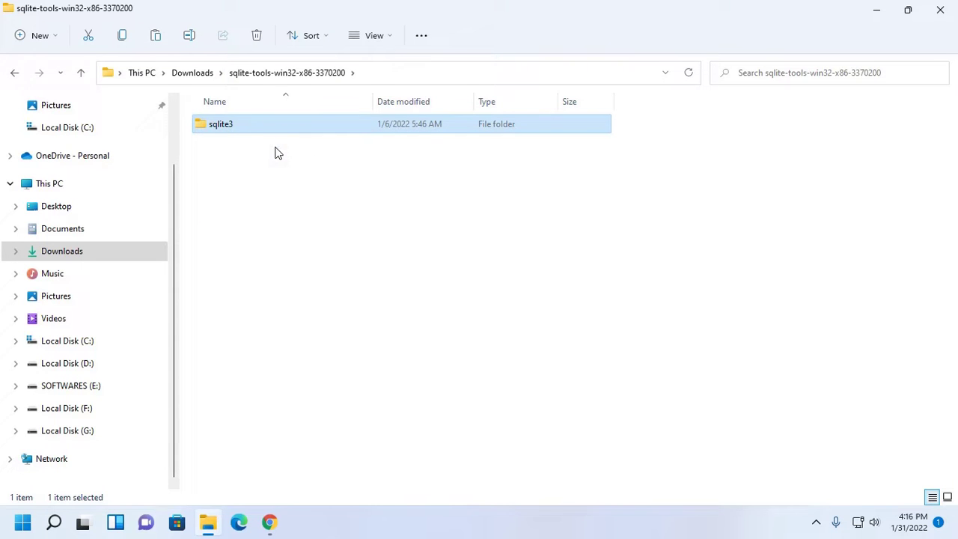
left_click(94, 340)
right_click(298, 374)
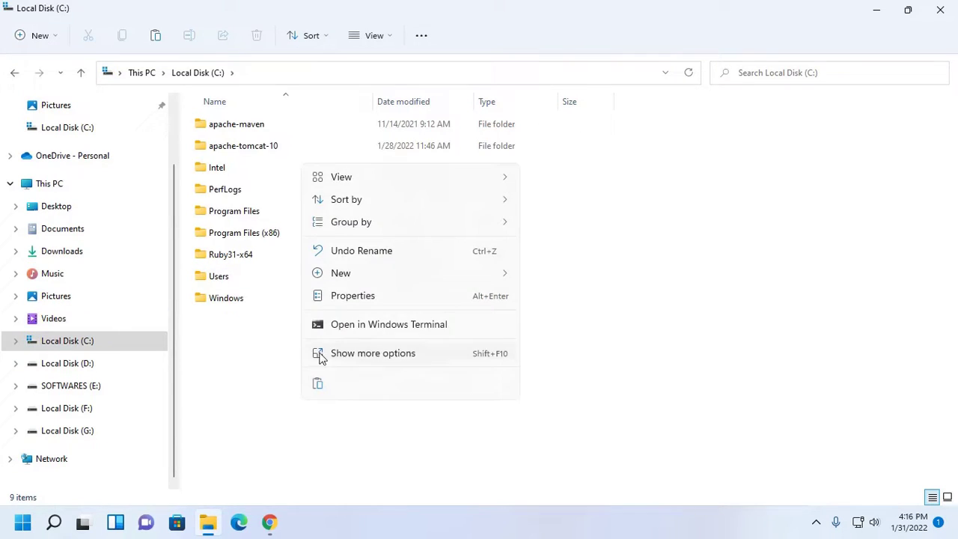
left_click(319, 385)
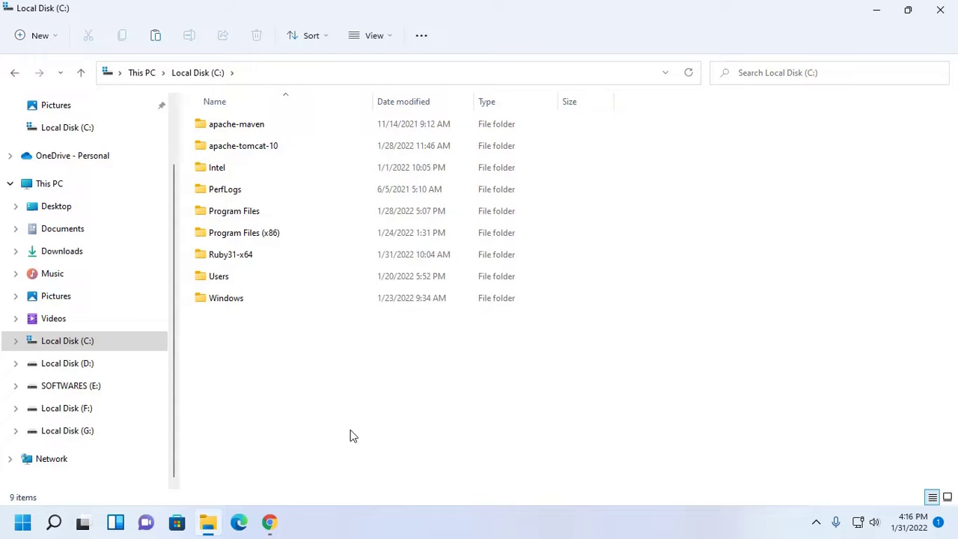
left_click(346, 428)
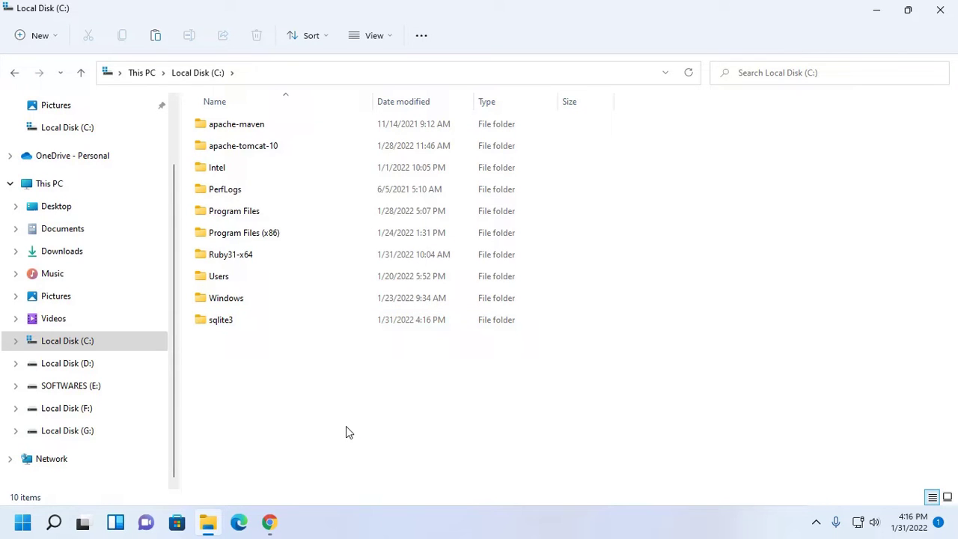
Step: Open a maximized Command Prompt and run ruby --version to check the Ruby installation
left_click(28, 522)
type("cmd")
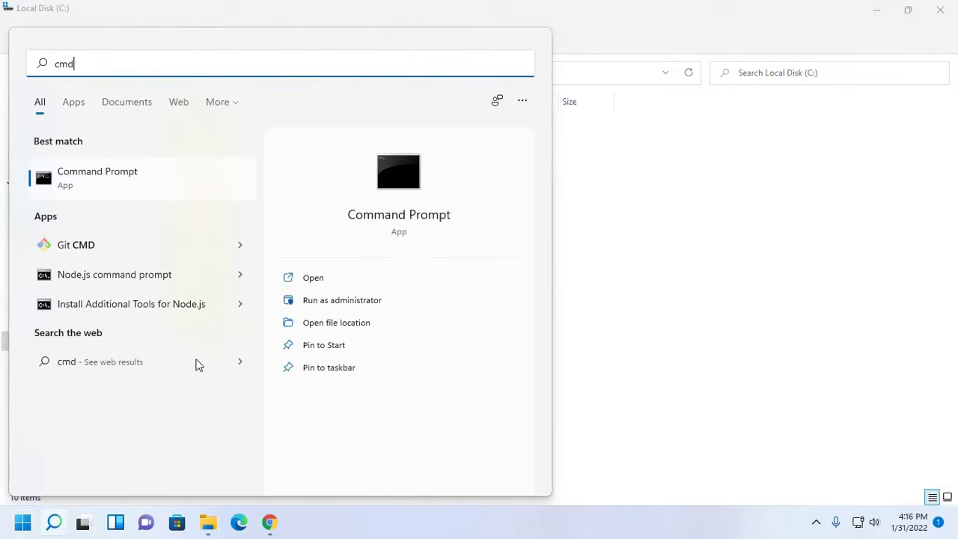
left_click(135, 180)
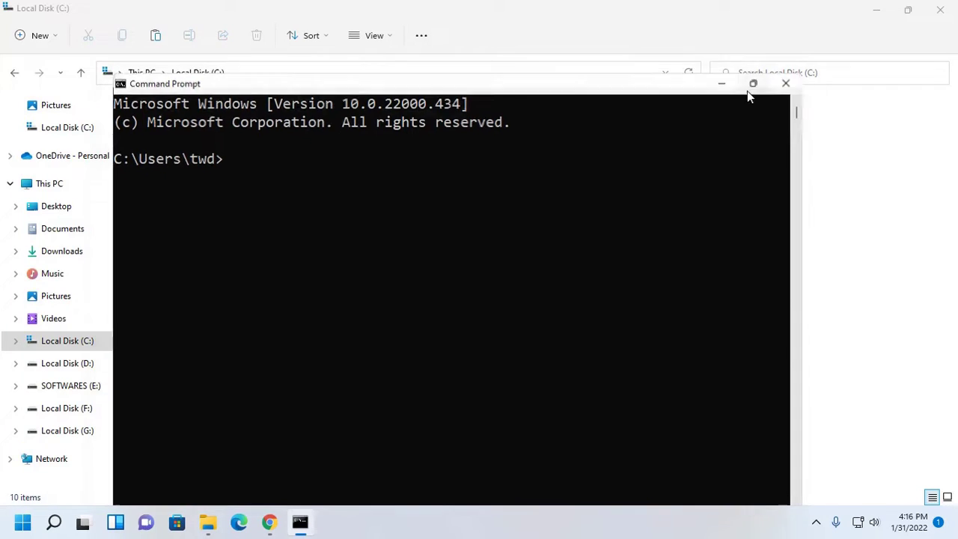
left_click(750, 87)
type("ru")
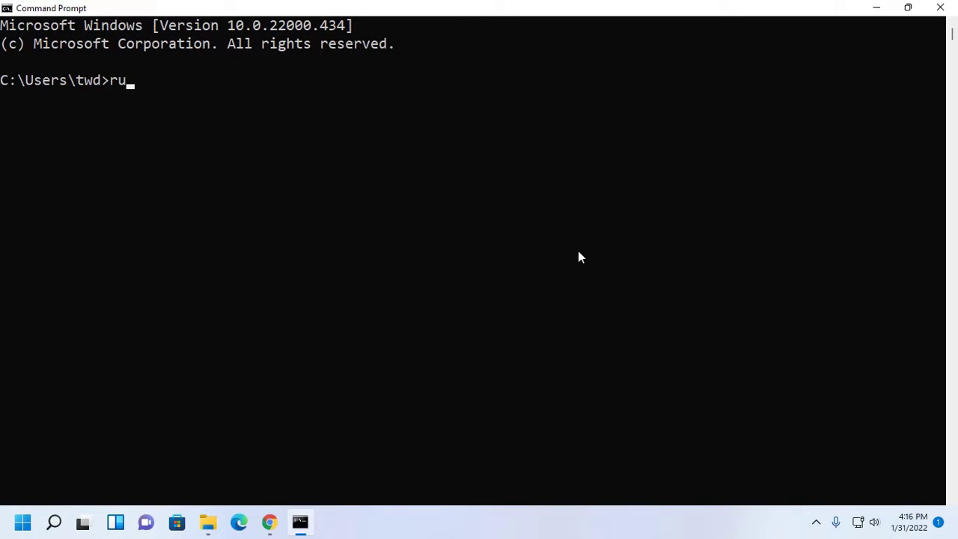
type("by --version")
key("Return")
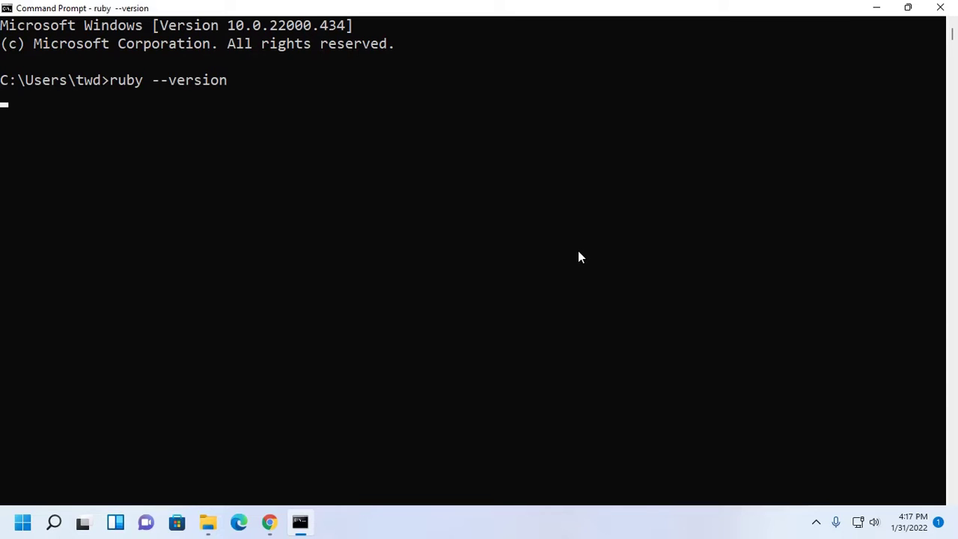
Step: Switch back to File Explorer, open the sqlite3 folder on Local Disk (C:) and copy its full path
left_click(879, 7)
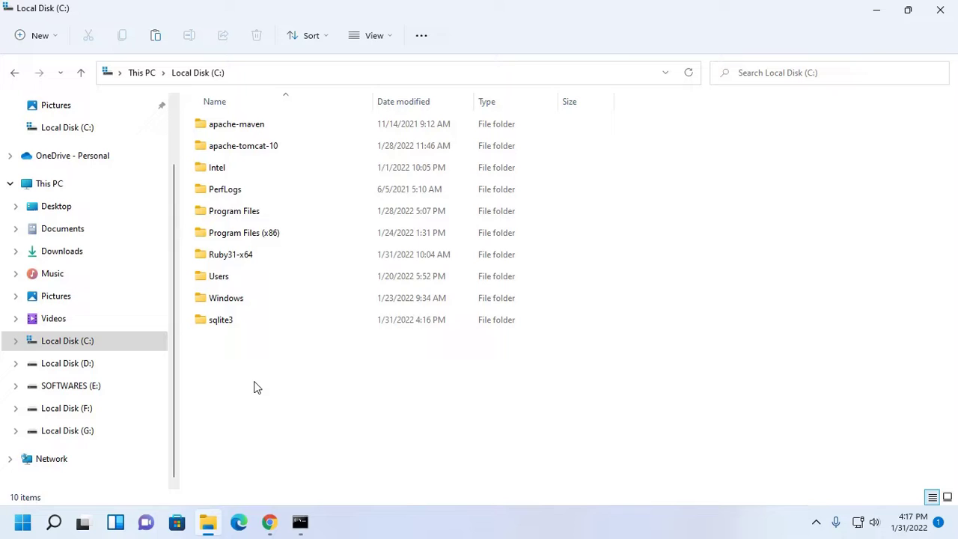
double_click(235, 323)
left_click(304, 75)
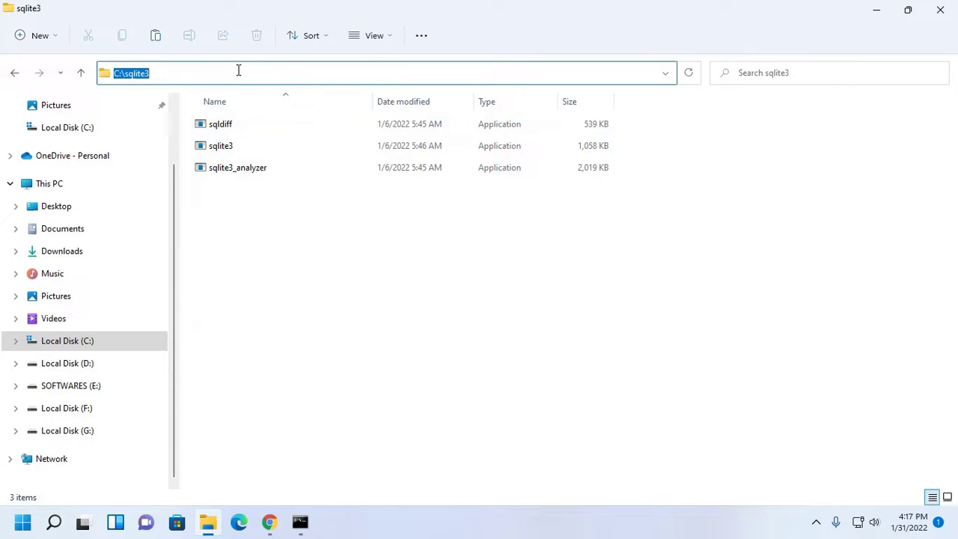
left_click_drag(202, 72, 83, 73)
left_click(403, 305)
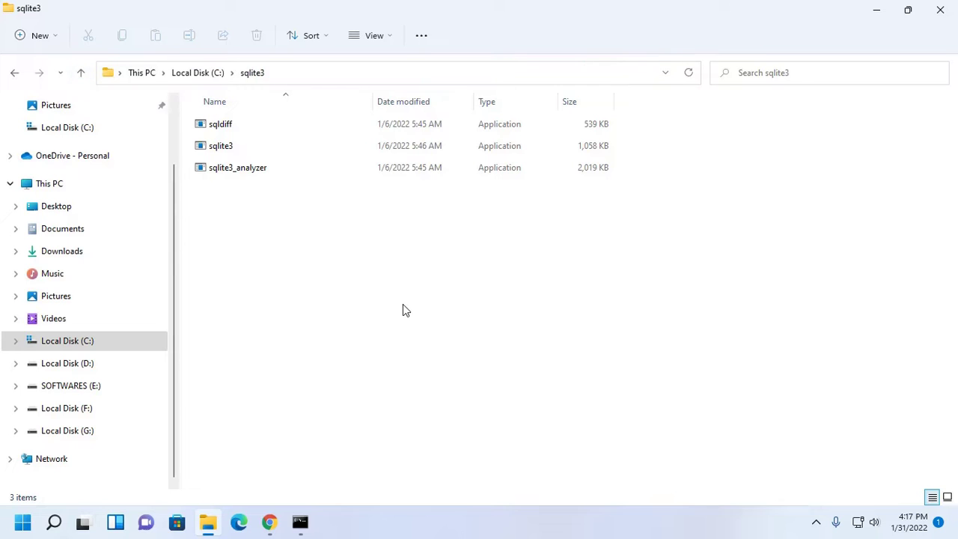
Step: Open the Environment Variables dialog from the Windows system environment settings
left_click(22, 523)
type("e")
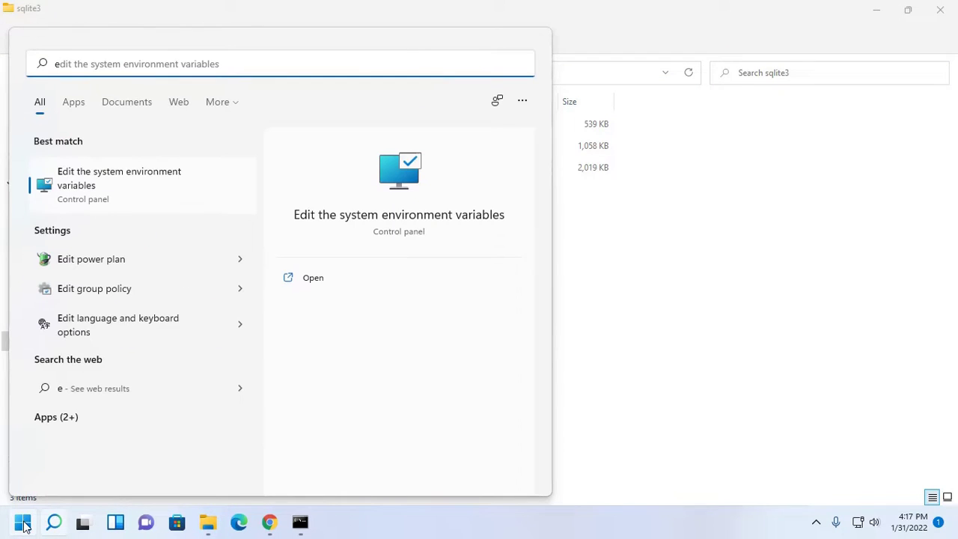
left_click(128, 193)
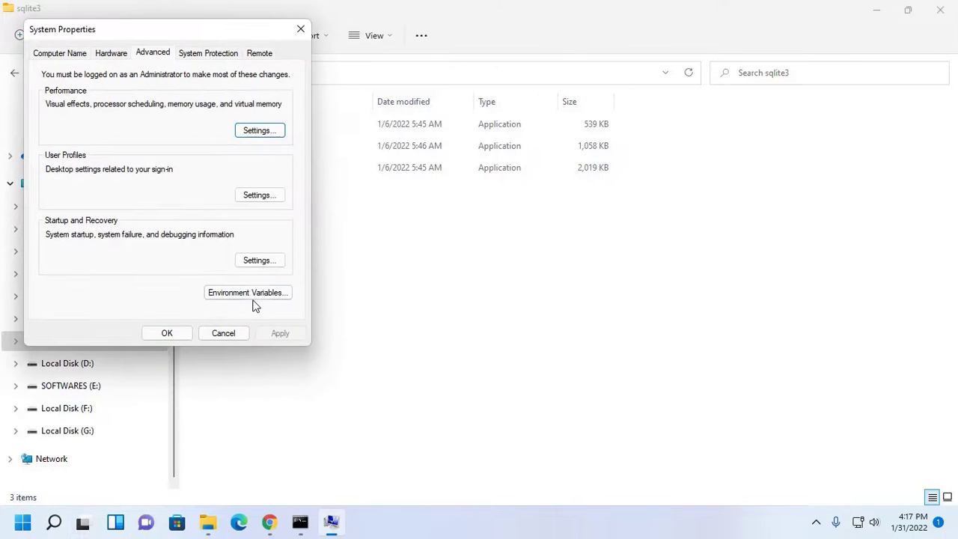
left_click(252, 298)
Step: Add C:\sqlite3 as a new entry in the Path system variable and save the environment settings
scroll(402, 315, "down", 2)
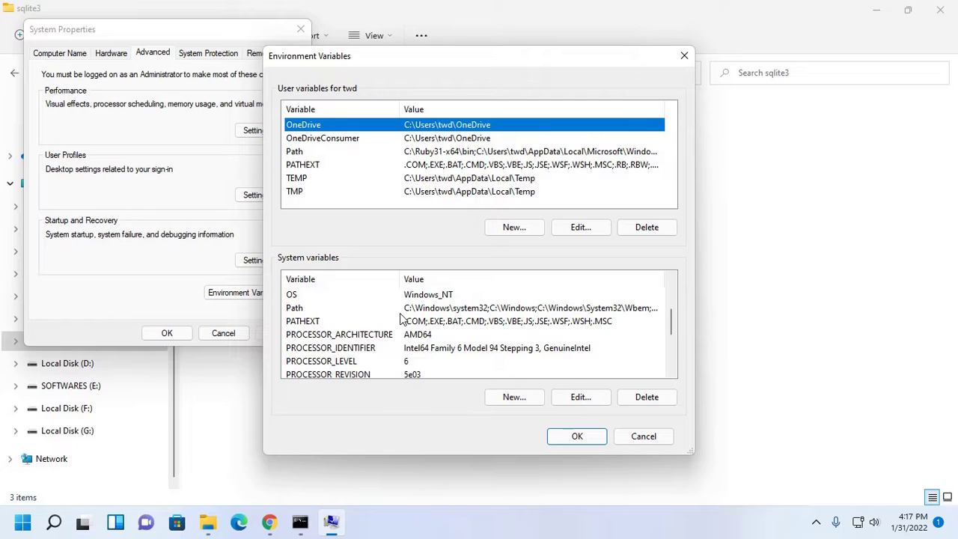
left_click(417, 313)
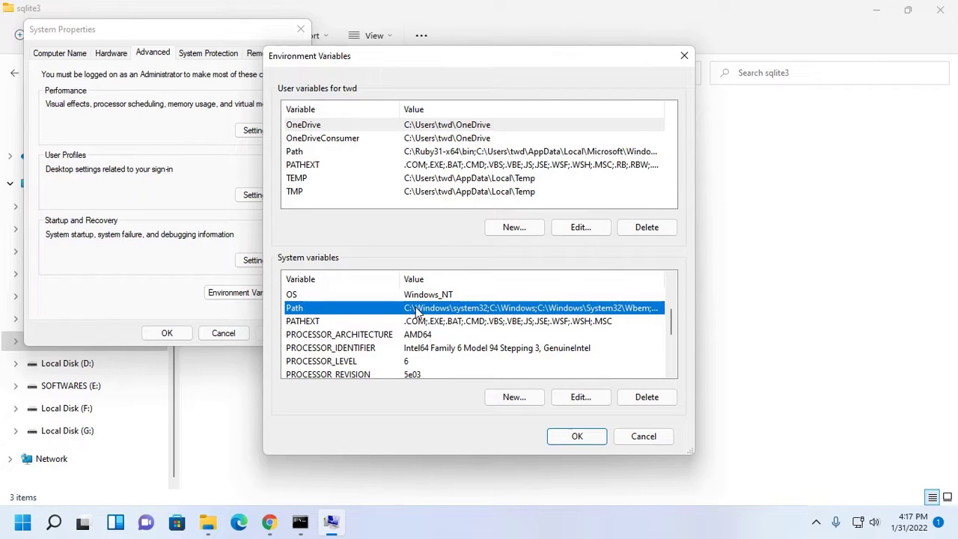
left_click(580, 396)
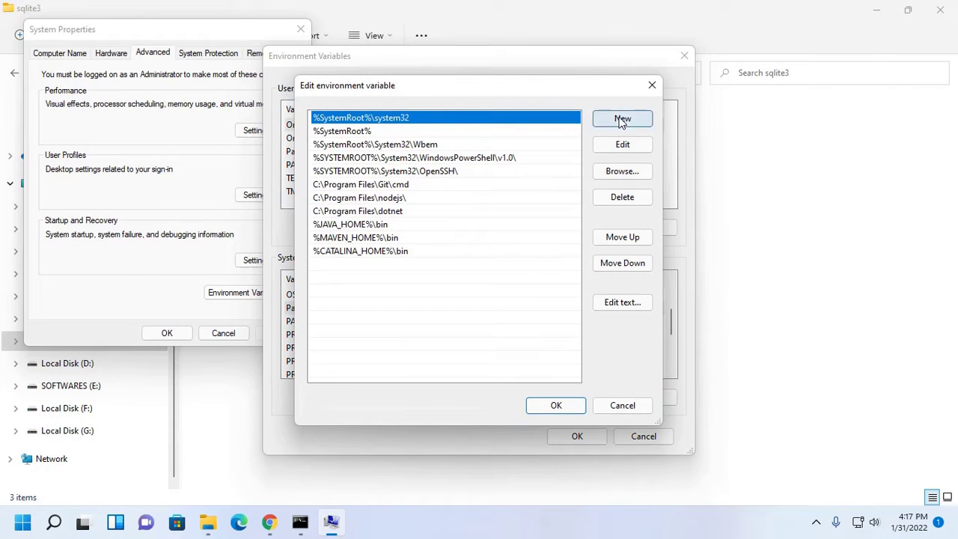
left_click(620, 121)
key("ctrl+v")
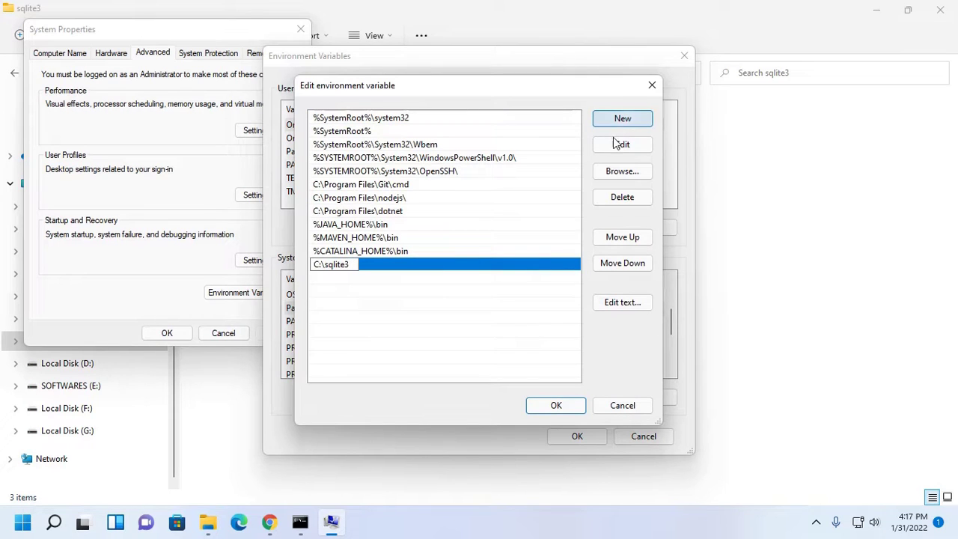
left_click(540, 398)
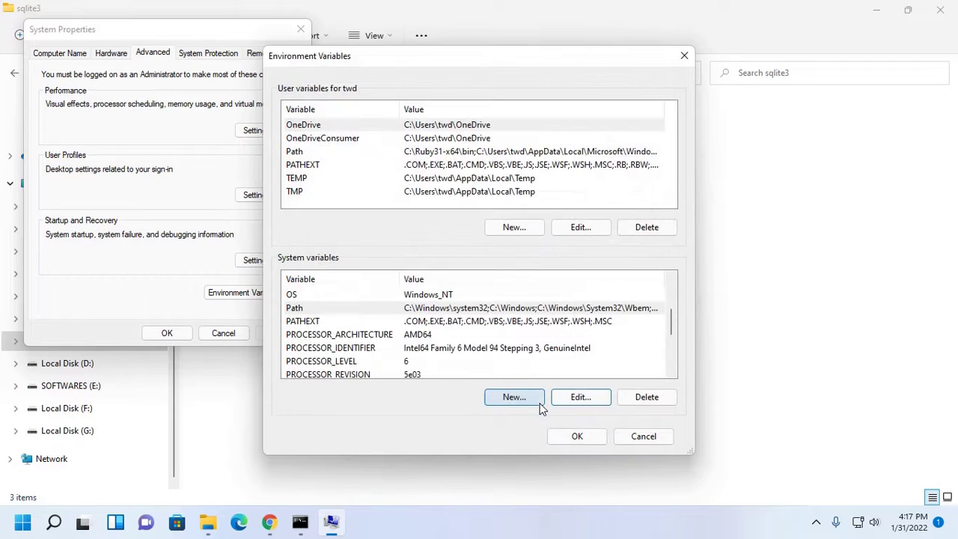
left_click(580, 437)
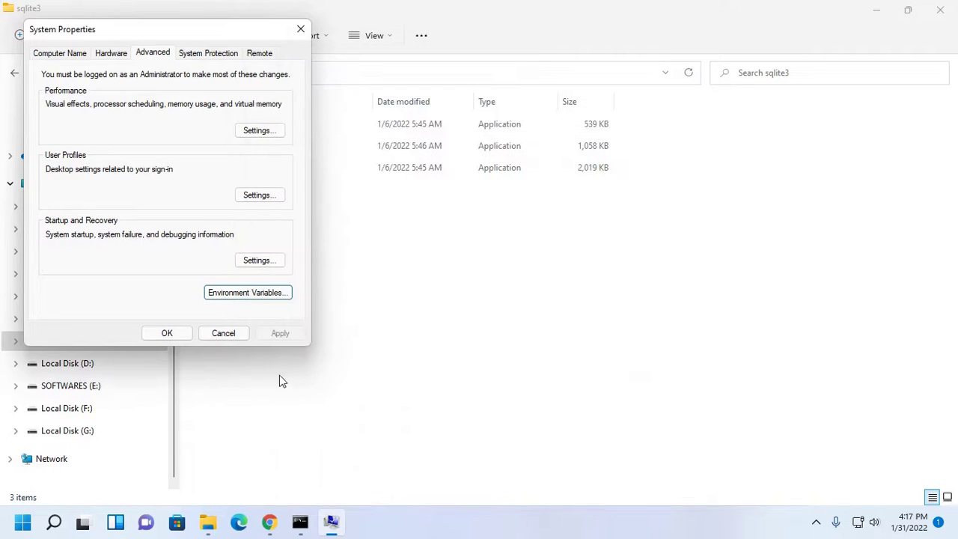
left_click(167, 333)
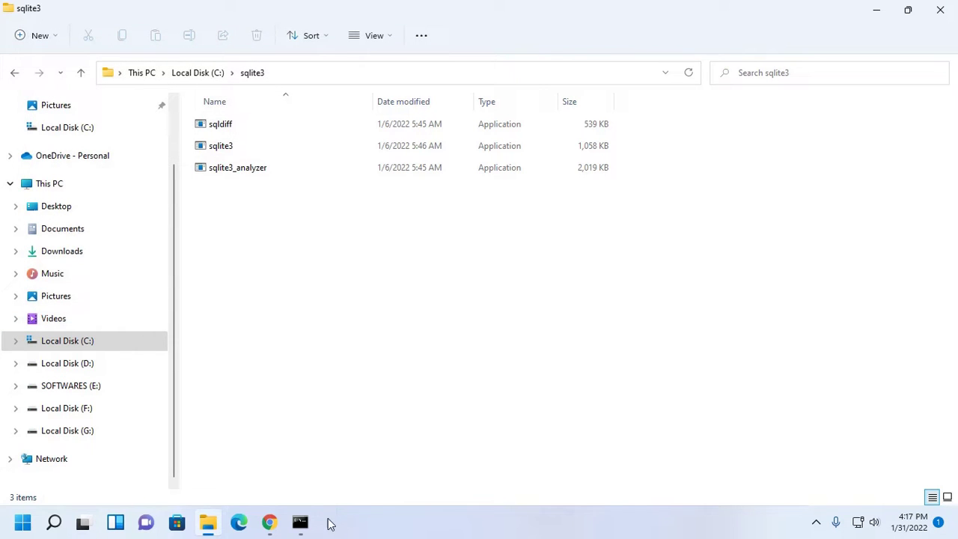
Step: Close the existing Command Prompt, open a new one and run sqlite3 --version to check the SQLite3 installation
left_click(300, 522)
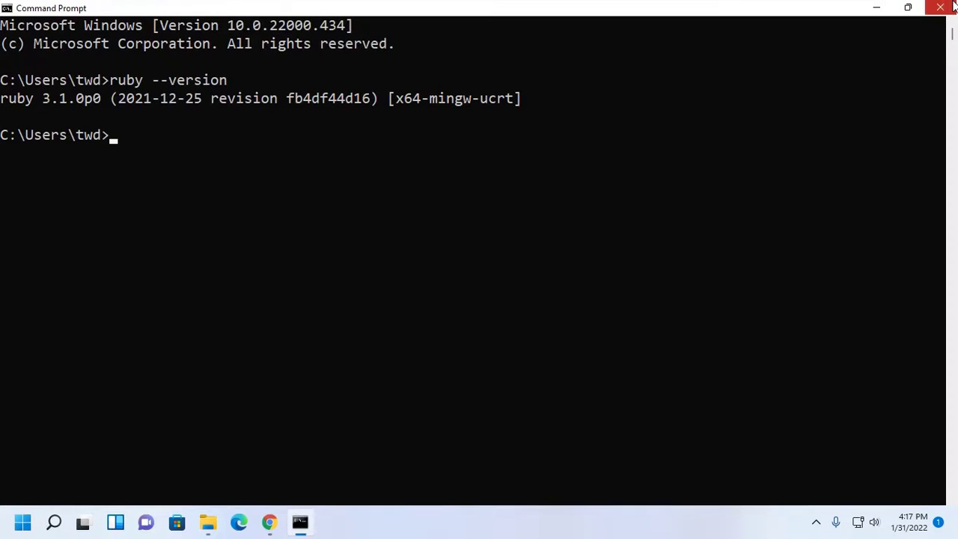
left_click(942, 7)
left_click(21, 525)
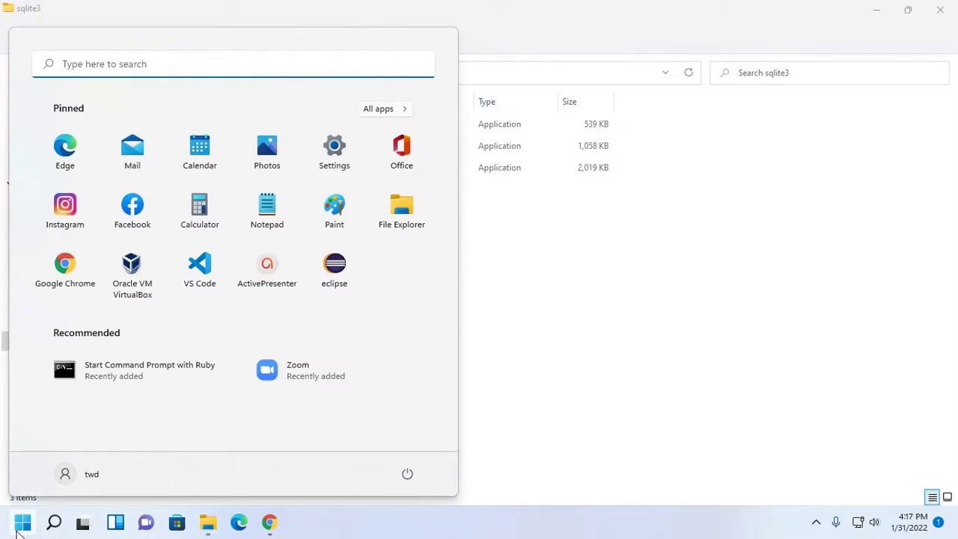
type("cmd")
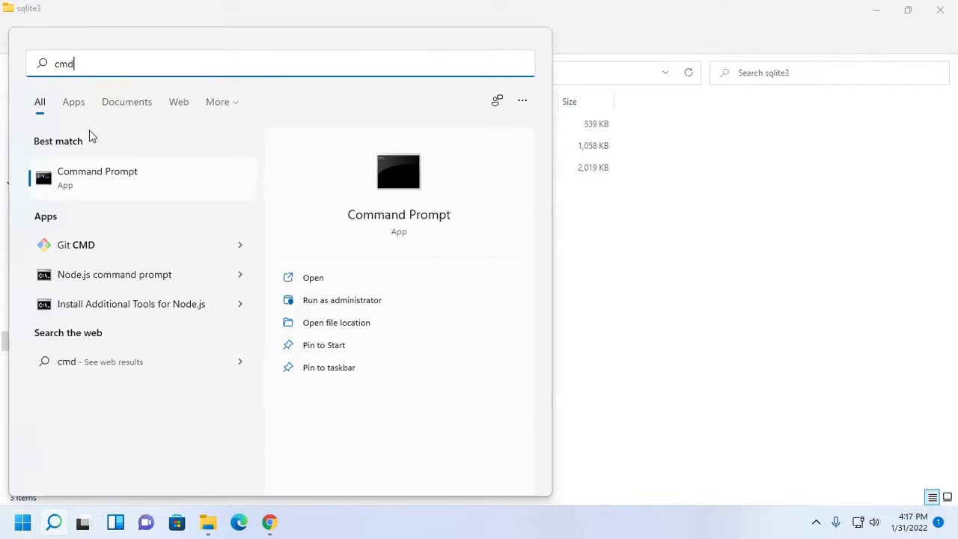
left_click(119, 196)
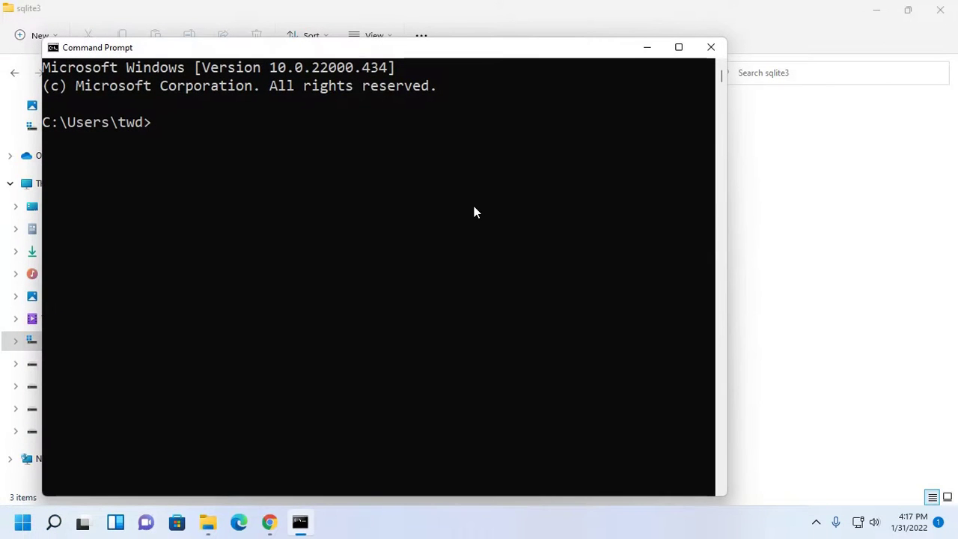
type("sqlite")
type("3 --version")
key("Return")
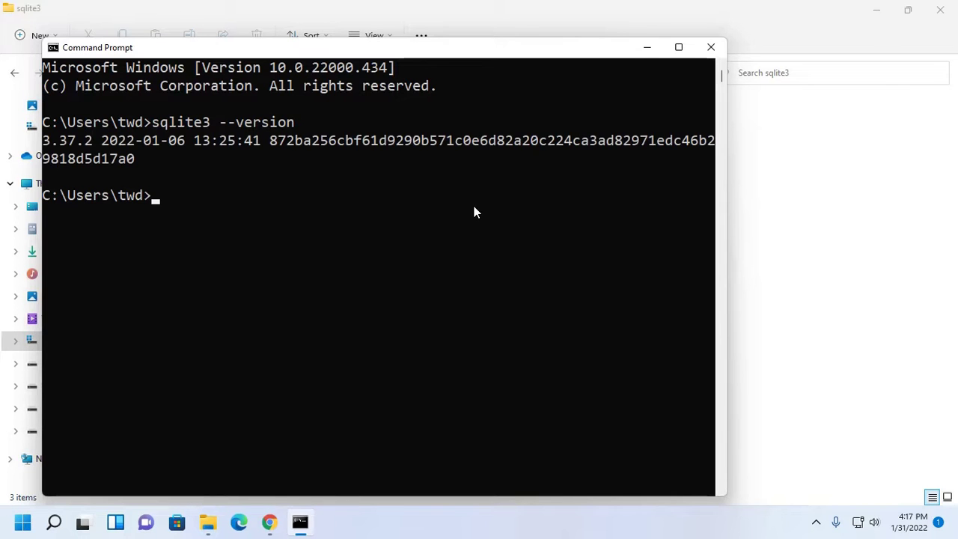
Step: Switch to the Getting Started with Rails guide in Chrome and open the Node.js website link from section 3.1.3 in a new tab
left_click(647, 47)
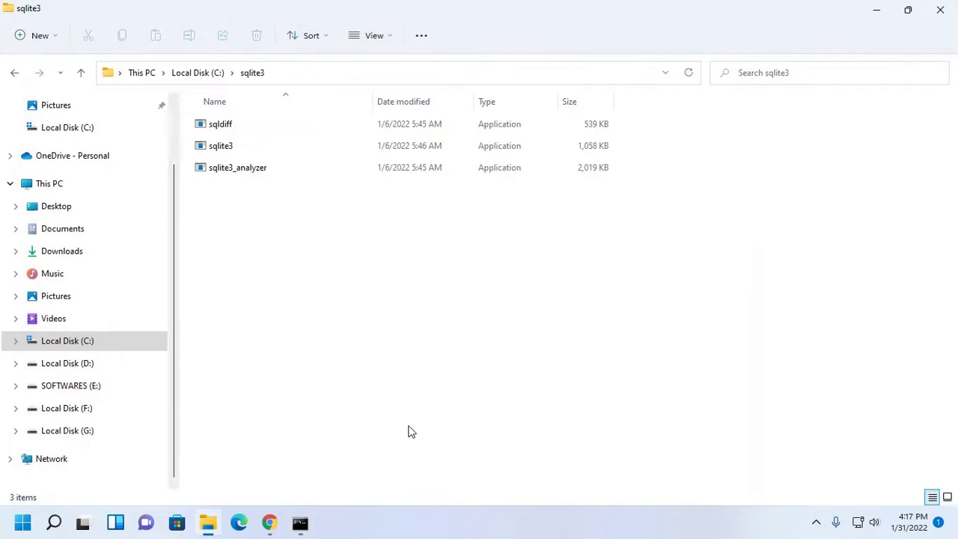
left_click(269, 522)
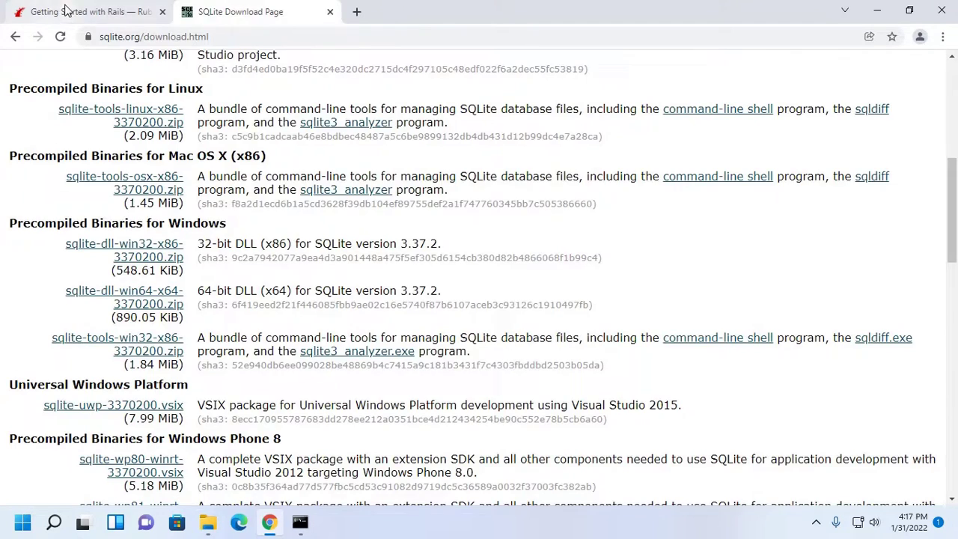
left_click(68, 12)
scroll(383, 304, "down", 1)
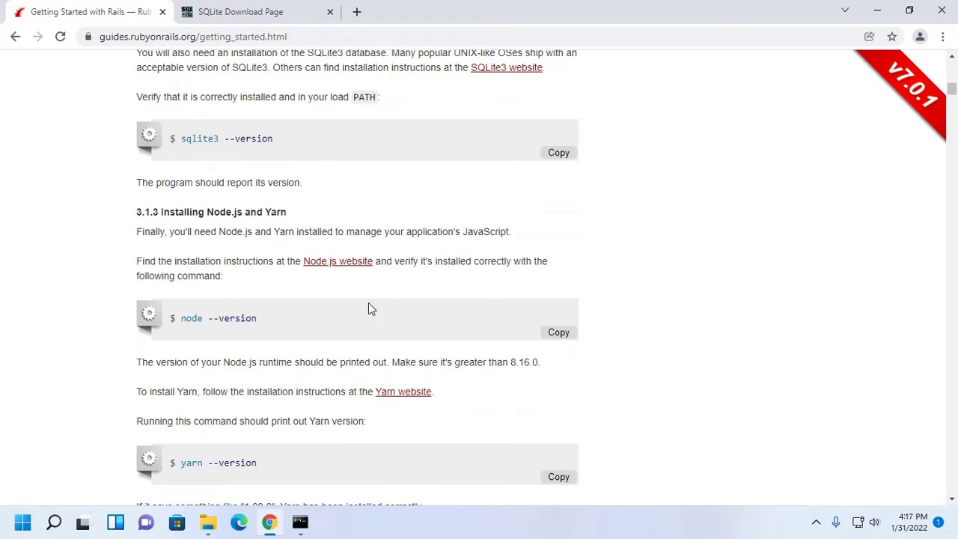
scroll(54, 262, "down", 1)
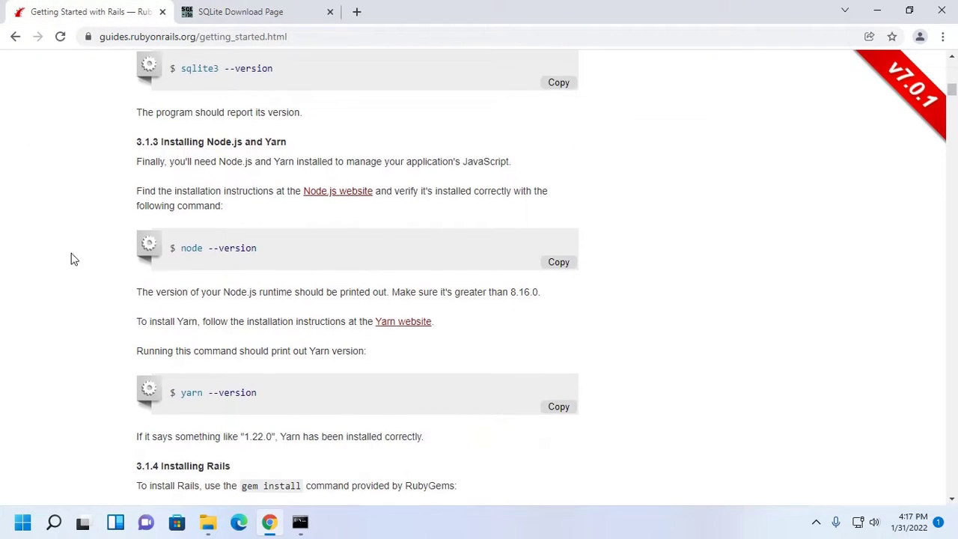
left_click_drag(278, 249, 183, 243)
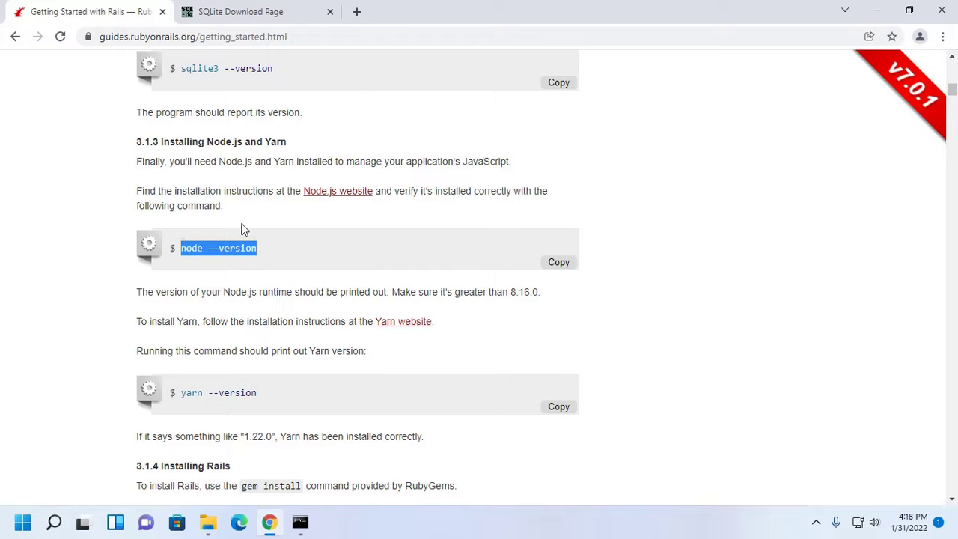
right_click(325, 191)
left_click(351, 203)
left_click(402, 17)
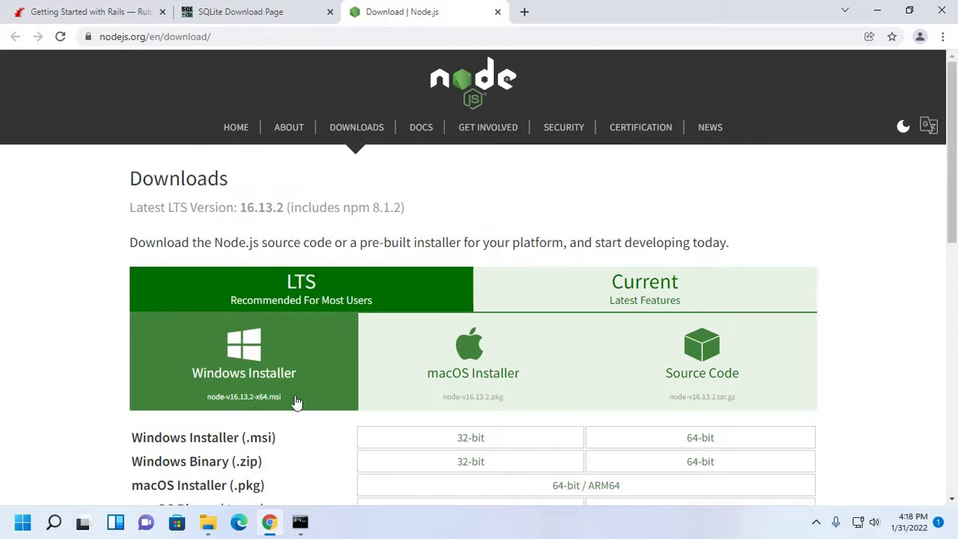
Step: Copy the node --version command from the Rails guide and run it in Command Prompt
left_click(66, 9)
right_click(207, 248)
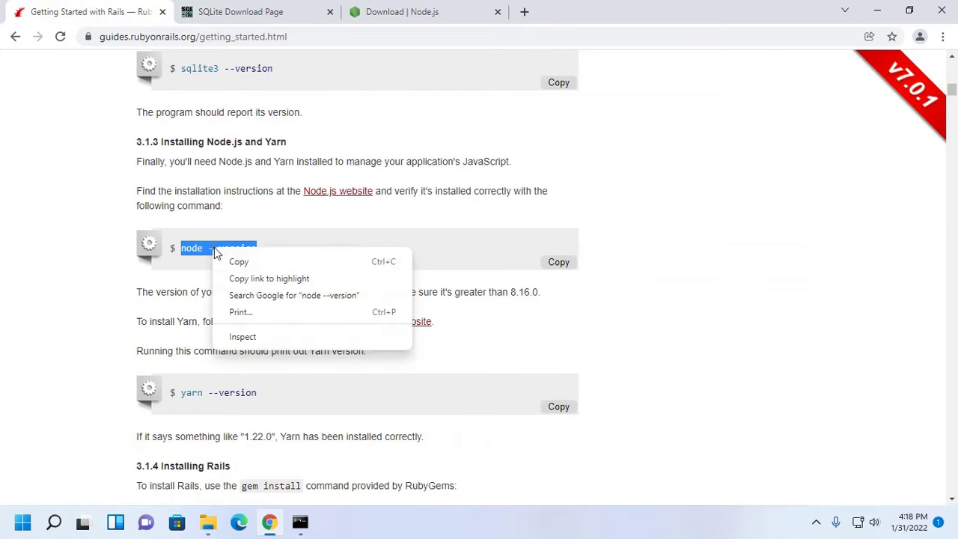
left_click(262, 263)
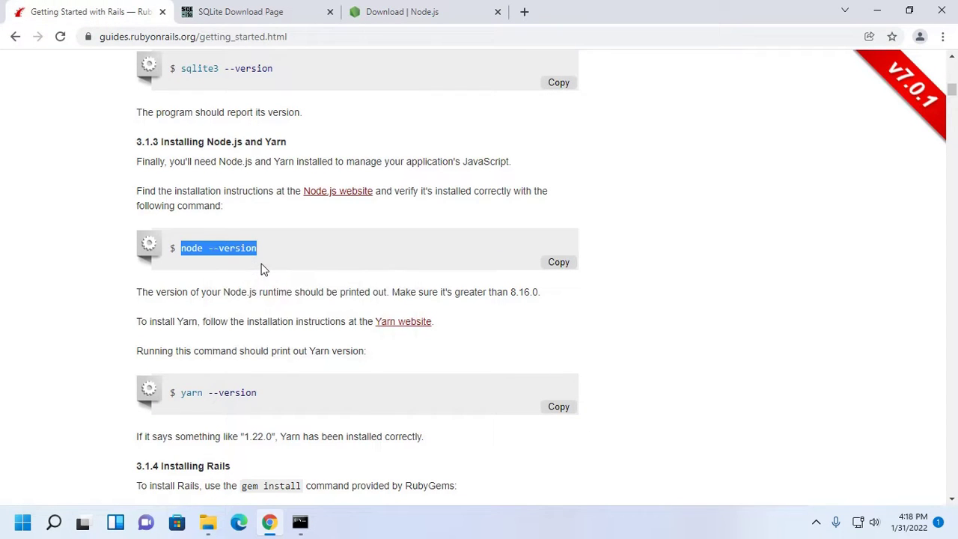
left_click(300, 522)
right_click(228, 210)
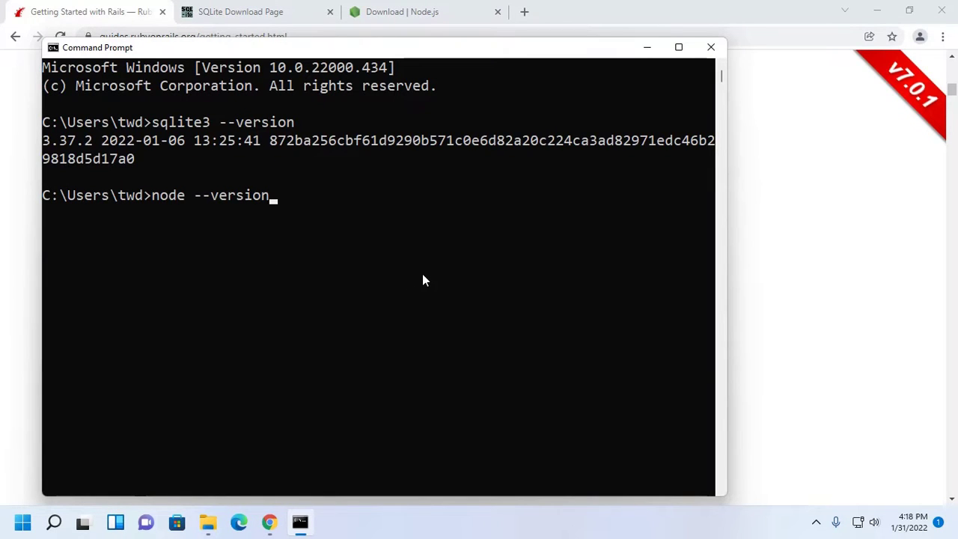
key("Return")
Step: Review the Yarn instructions in the guide, then run npm --version in Command Prompt
left_click(834, 167)
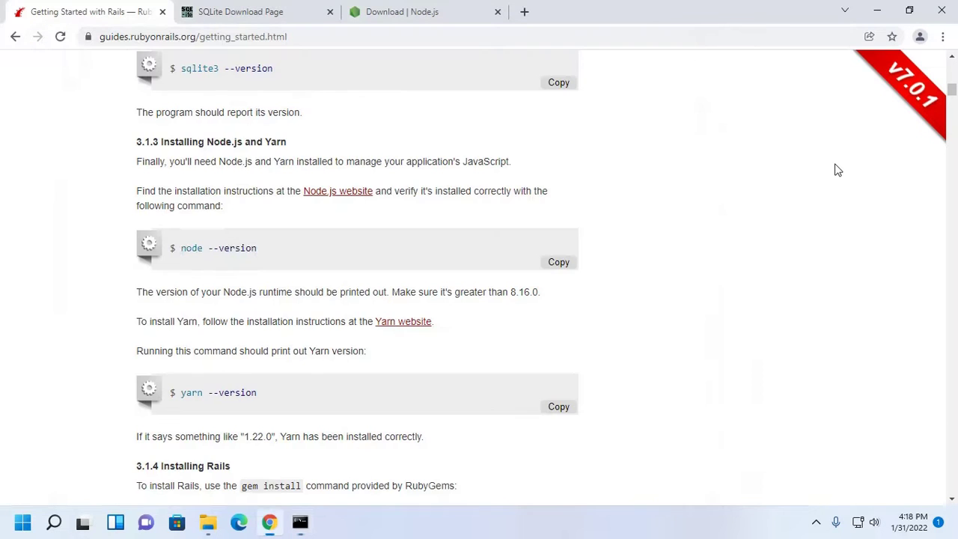
scroll(517, 277, "down", 1)
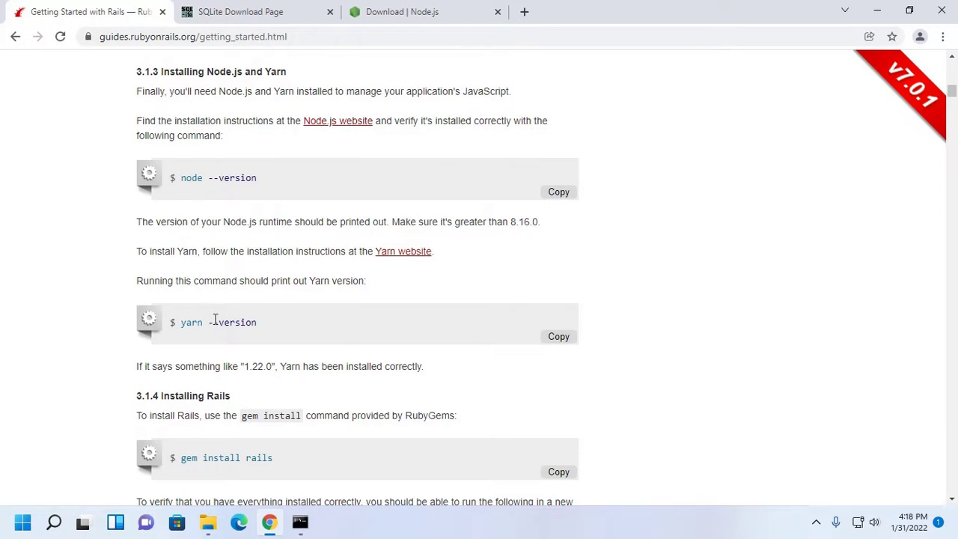
scroll(215, 320, "down", 1)
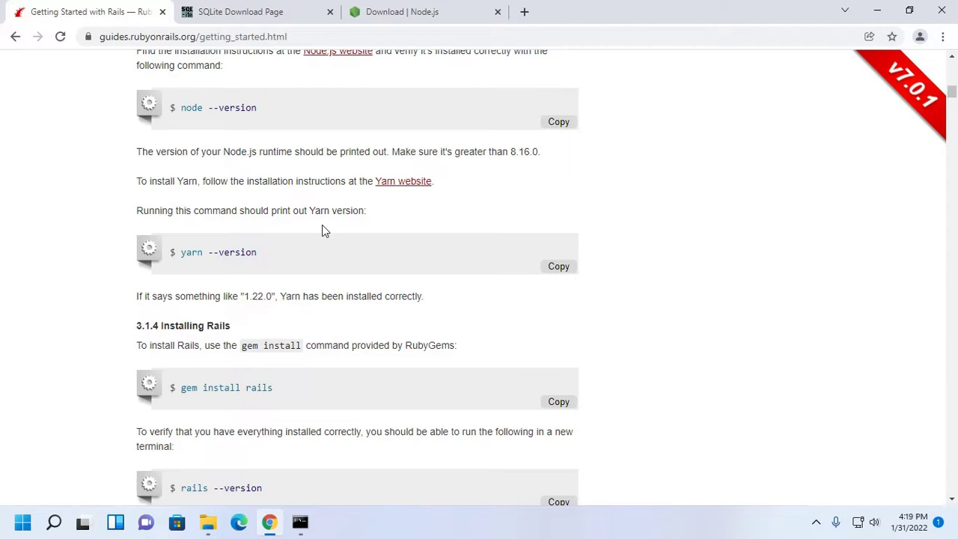
left_click(299, 522)
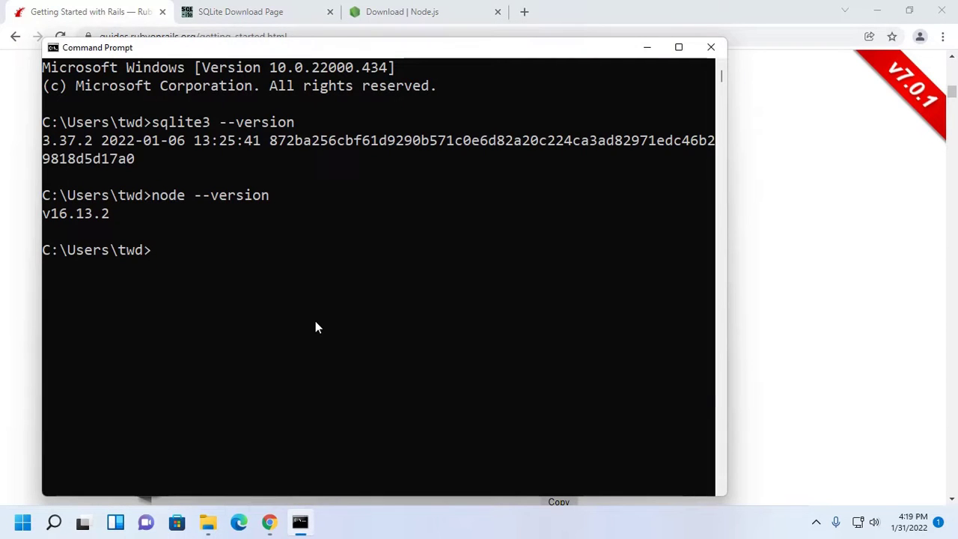
type("npm --version")
key("Return")
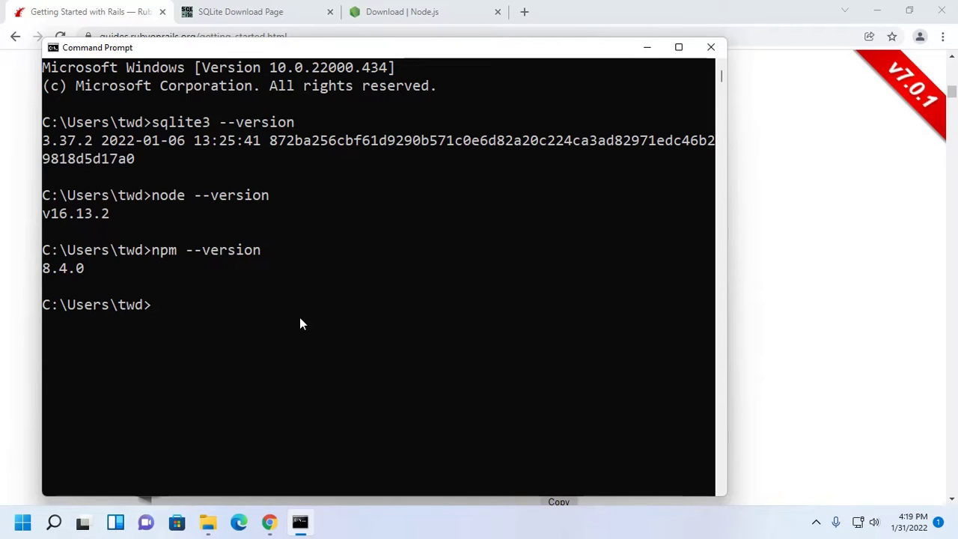
Step: Install Yarn globally with npm install -g yarn and check the installation with yarn --version
type("npm insta")
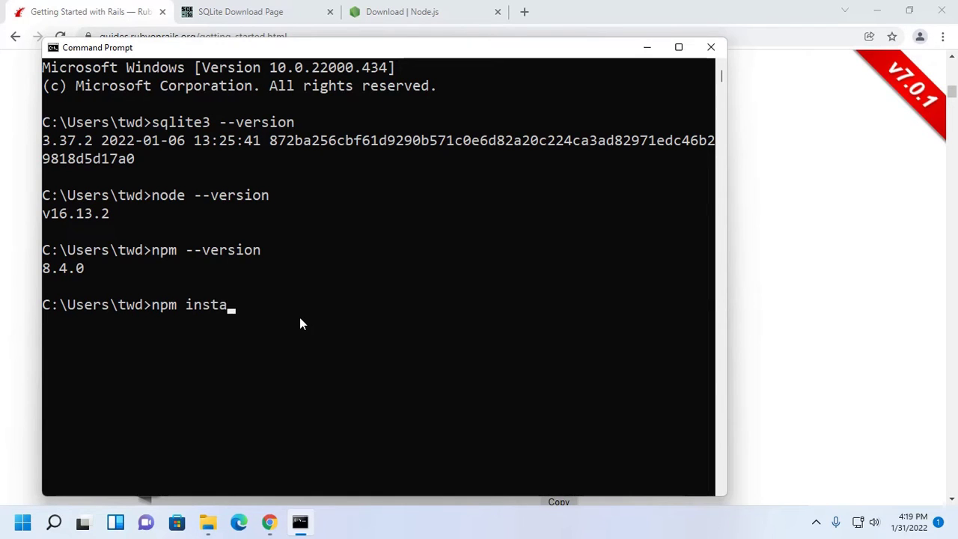
type("ll -g yarn")
key("Return")
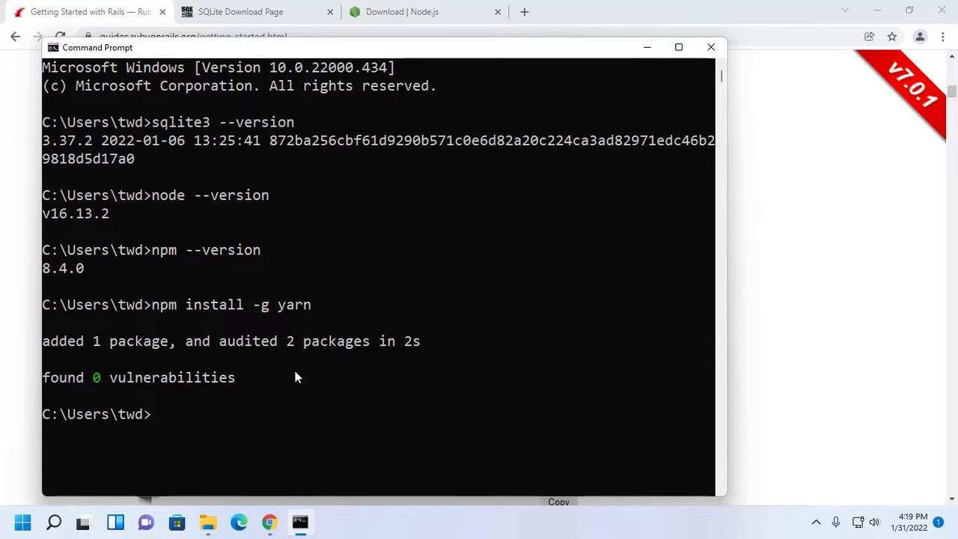
left_click_drag(442, 47, 473, 47)
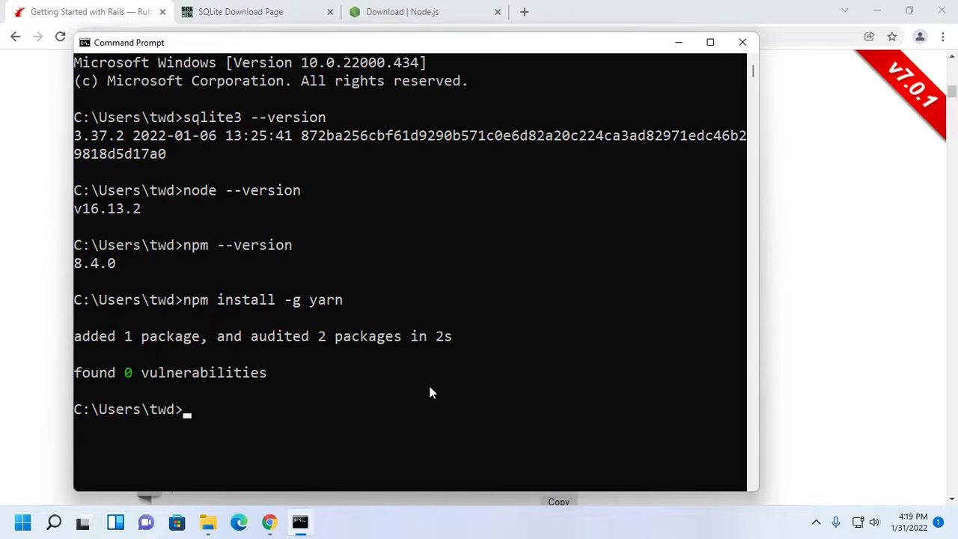
type("yarn --version")
key("Return")
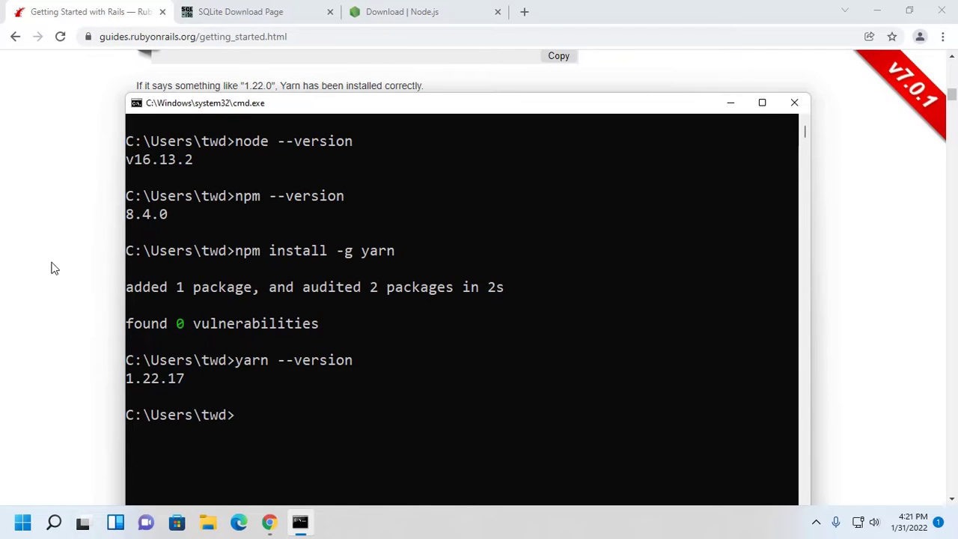
Step: Copy the gem install rails command from the Rails guide, run it in Command Prompt and maximize the window
left_click(45, 218)
left_click_drag(293, 178, 177, 179)
right_click(204, 182)
left_click(222, 196)
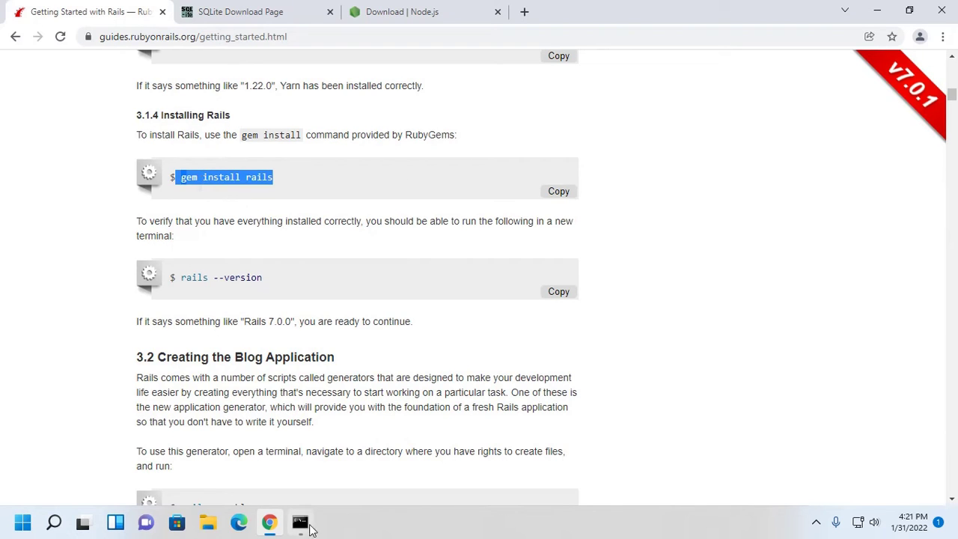
left_click(302, 522)
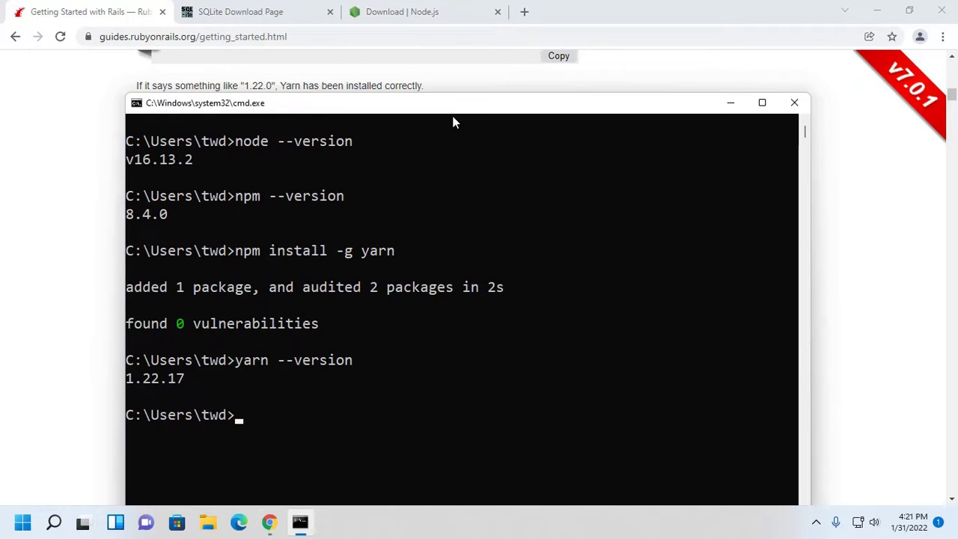
left_click_drag(461, 107, 425, 68)
right_click(250, 370)
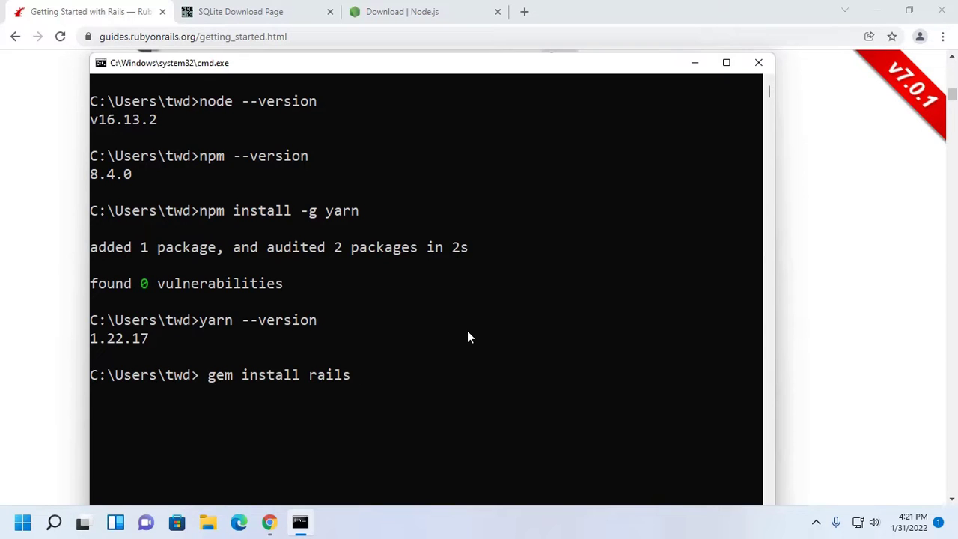
key("Return")
left_click(726, 62)
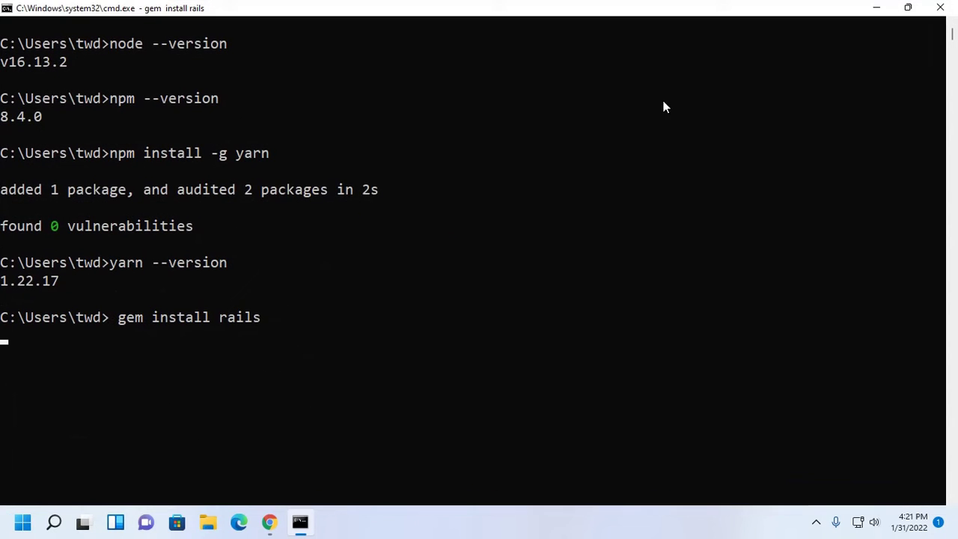
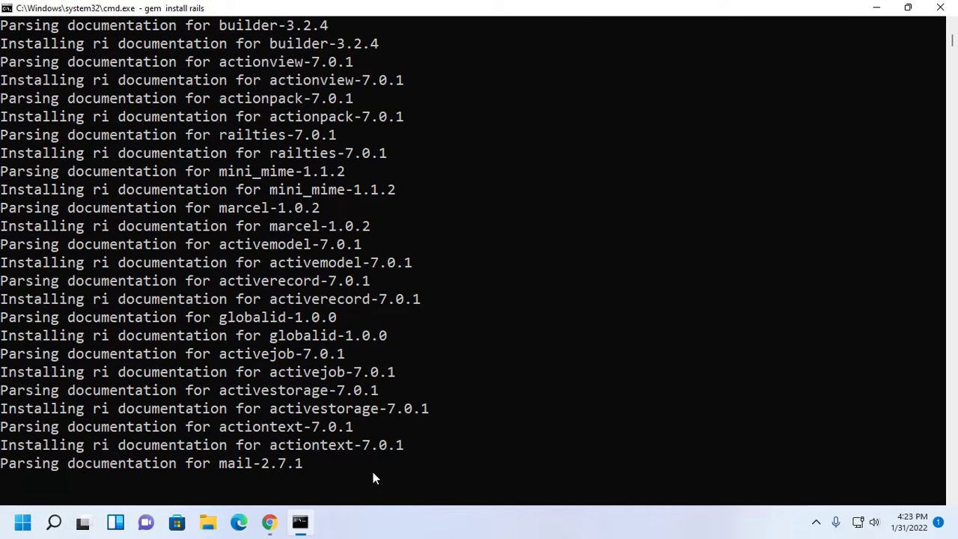
Step: Run rails --version in Command Prompt to check the Rails installation
left_click(231, 481)
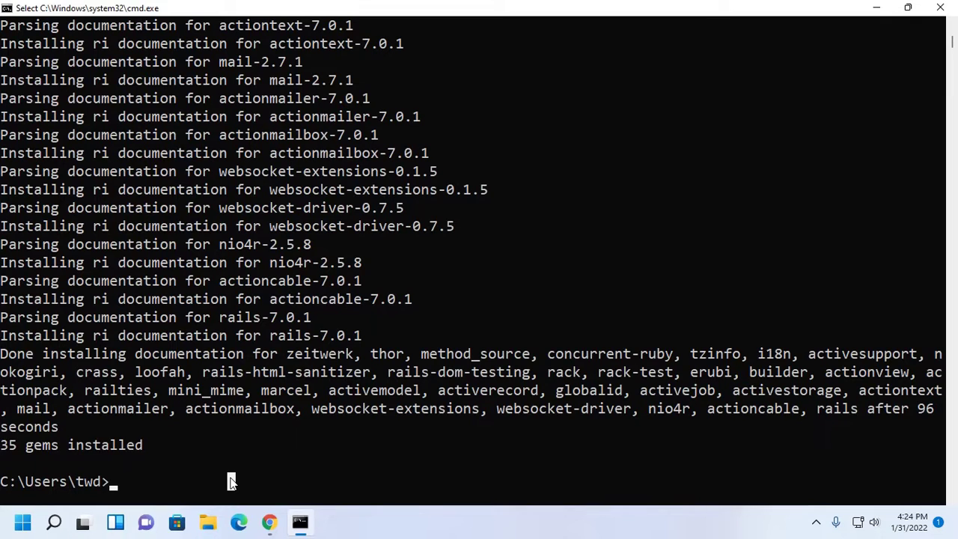
key("Escape")
type("rails --version")
key("Return")
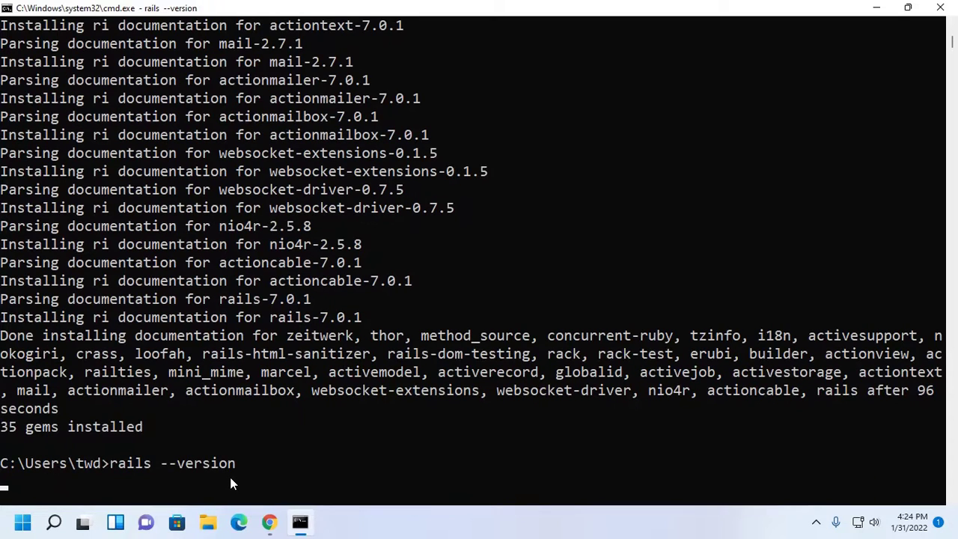
left_click(188, 463)
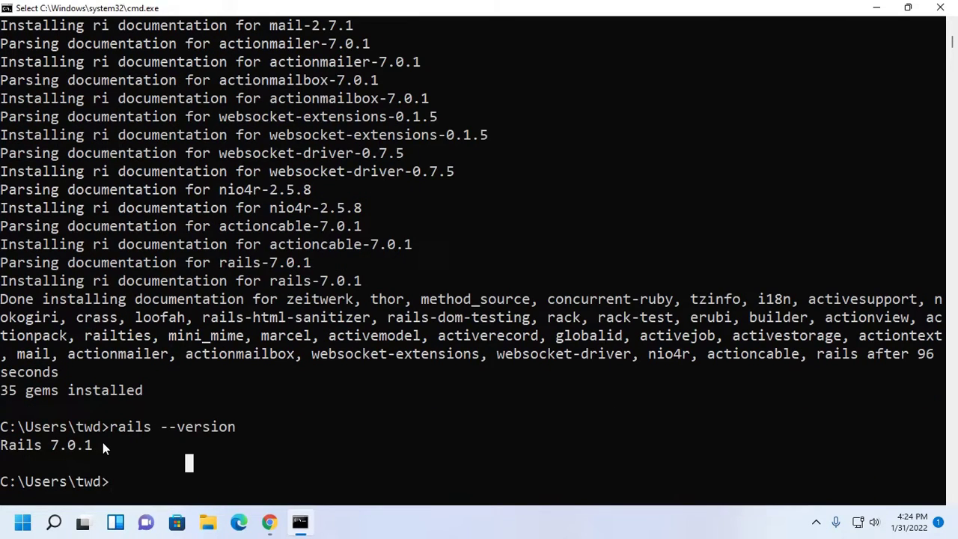